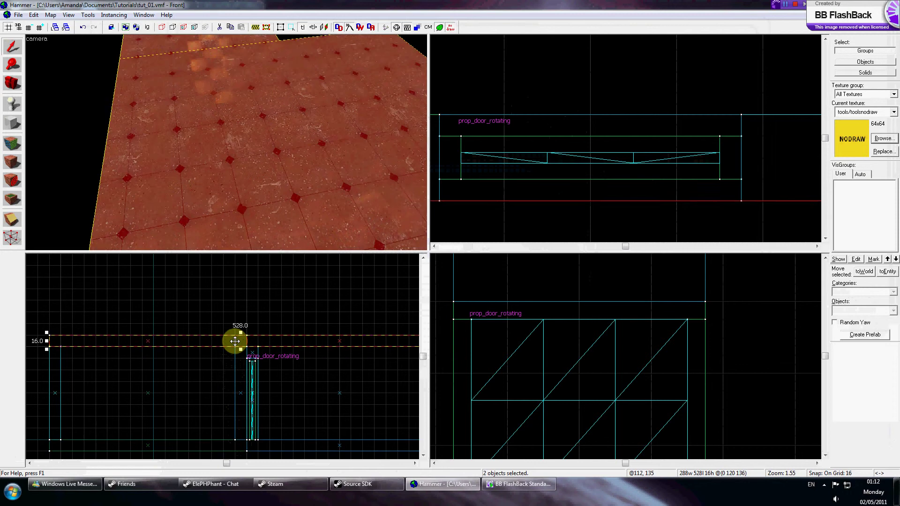
# Apply the tools/toolsnodraw texture to the two selected ceiling blocks.
pyautogui.press('z')
pyautogui.press('w')
pyautogui.press('w')
pyautogui.press('s')
pyautogui.press('z')
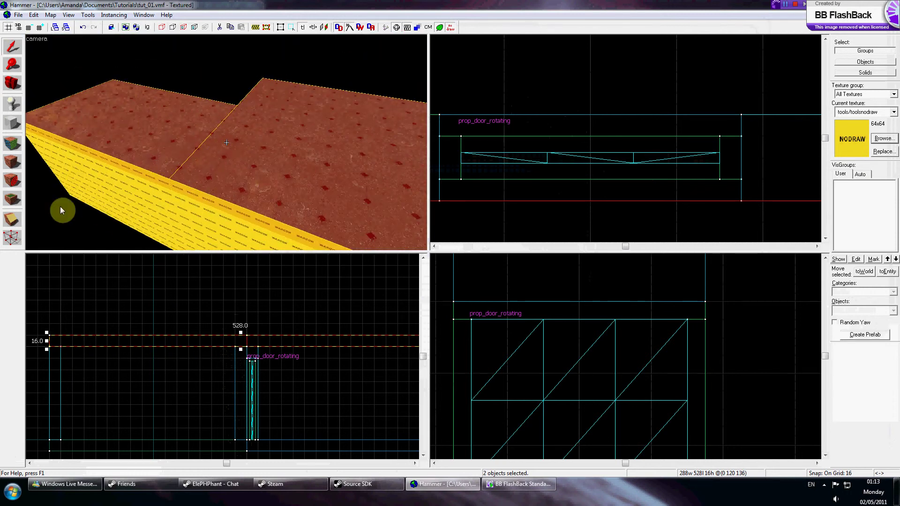
pyautogui.click(17, 161)
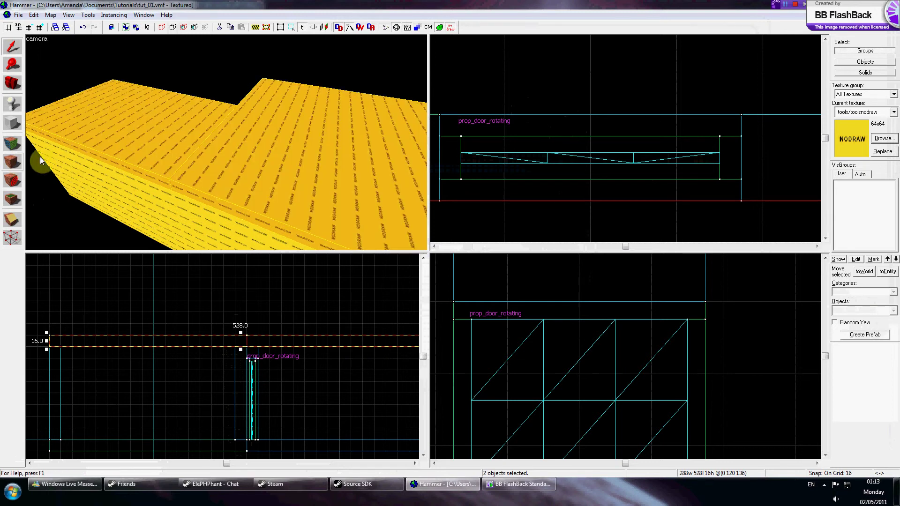
# Filter the textures by "ceil" and pick concrete/concreteceiling003a as the current face texture.
pyautogui.press('z')
pyautogui.press('w')
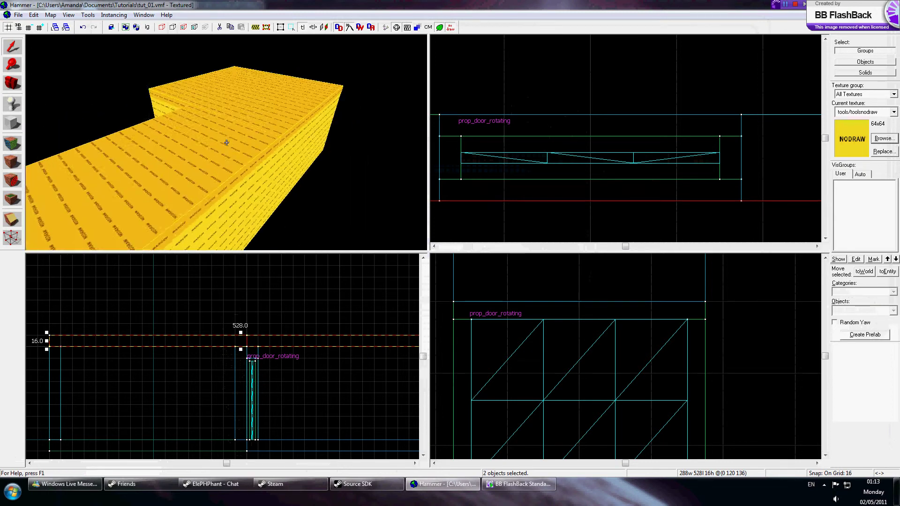
pyautogui.press('z')
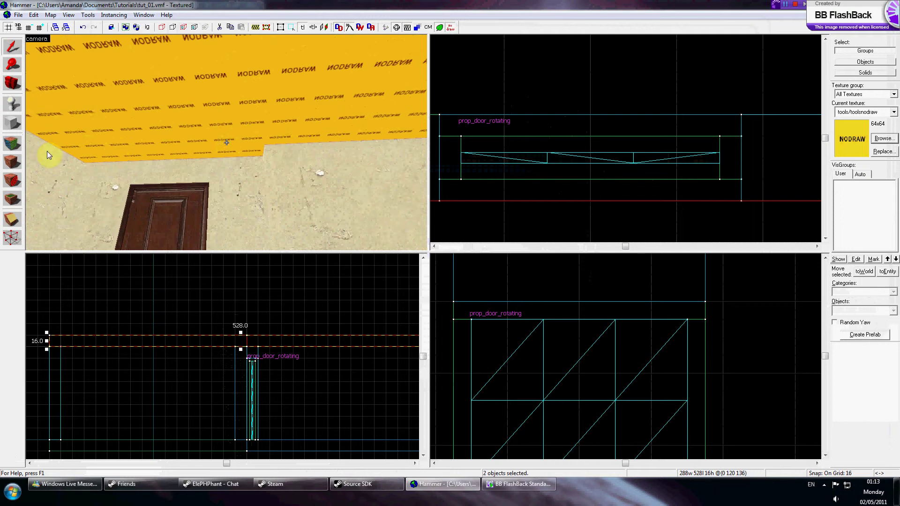
pyautogui.click(12, 144)
pyautogui.click(118, 101)
pyautogui.click(423, 274)
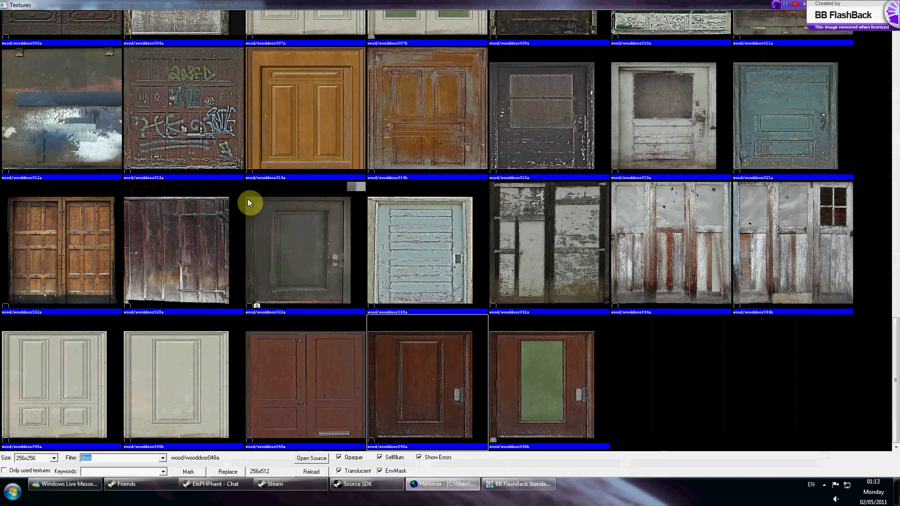
pyautogui.write('ceil')
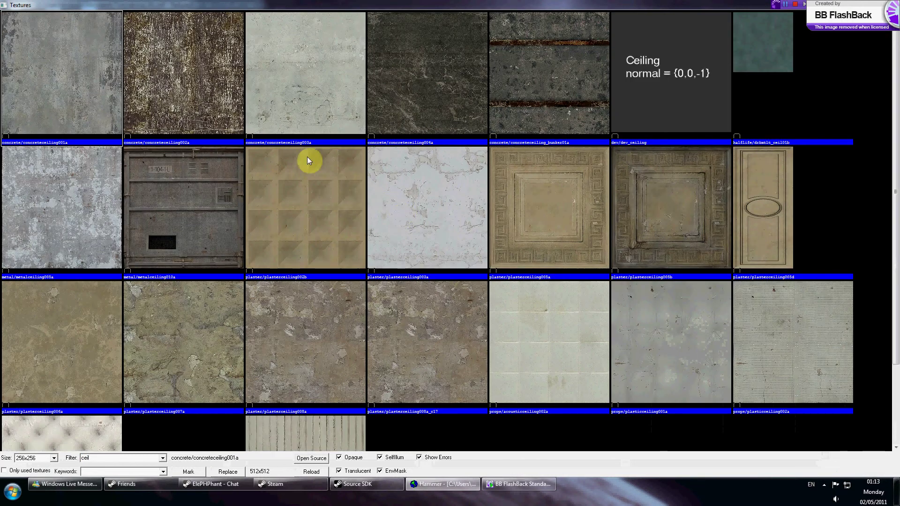
pyautogui.doubleClick(278, 95)
# Apply the concrete ceiling texture to the rooms' ceiling undersides, check the outside, and close the Face Edit Sheet.
pyautogui.rightClick(226, 142)
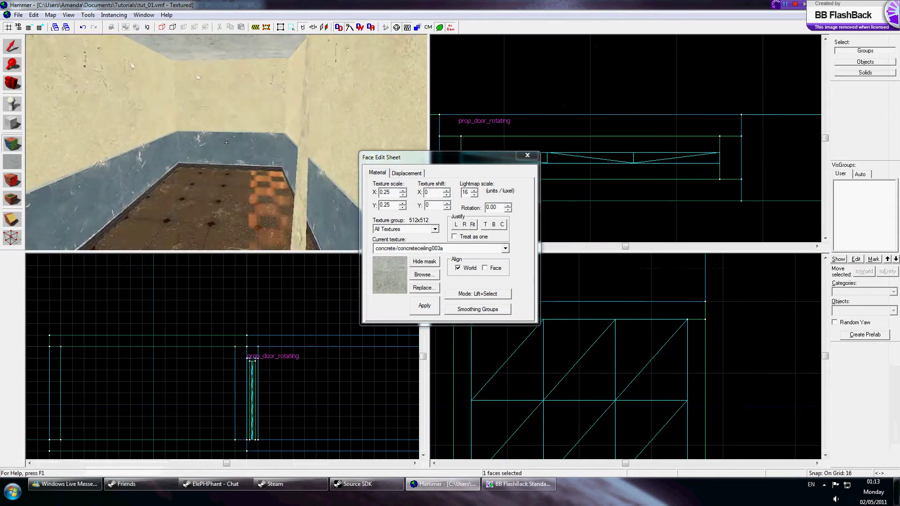
pyautogui.press('s')
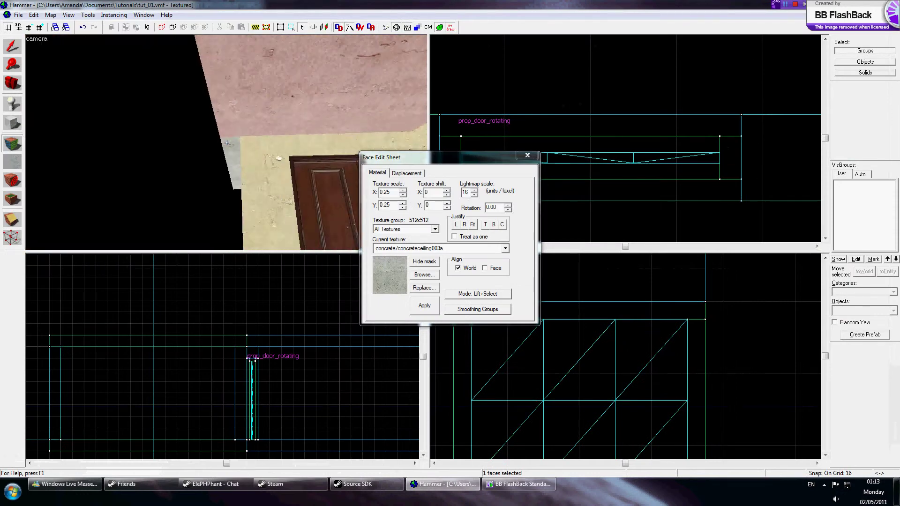
pyautogui.press('w')
pyautogui.press('s')
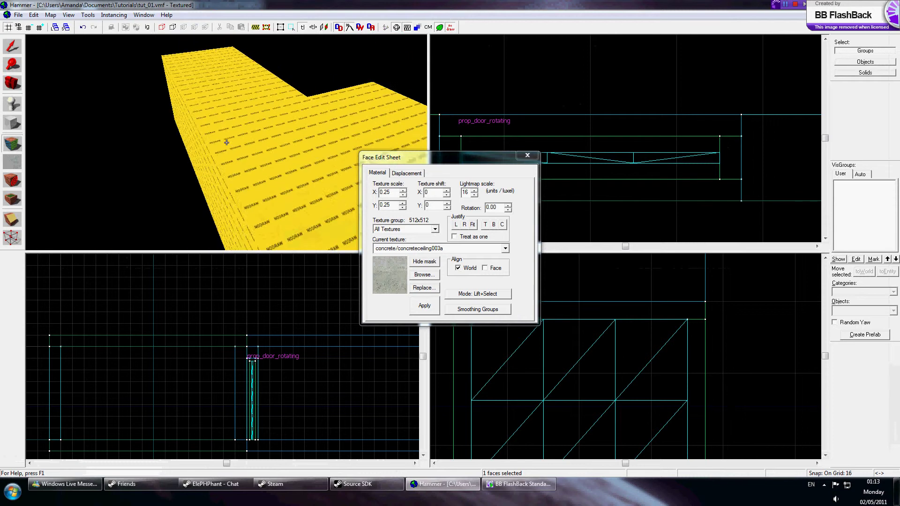
pyautogui.press('z')
pyautogui.click(528, 155)
# Place an info_player_start entity on the tiled floor inside the room.
pyautogui.press('z')
pyautogui.press('w')
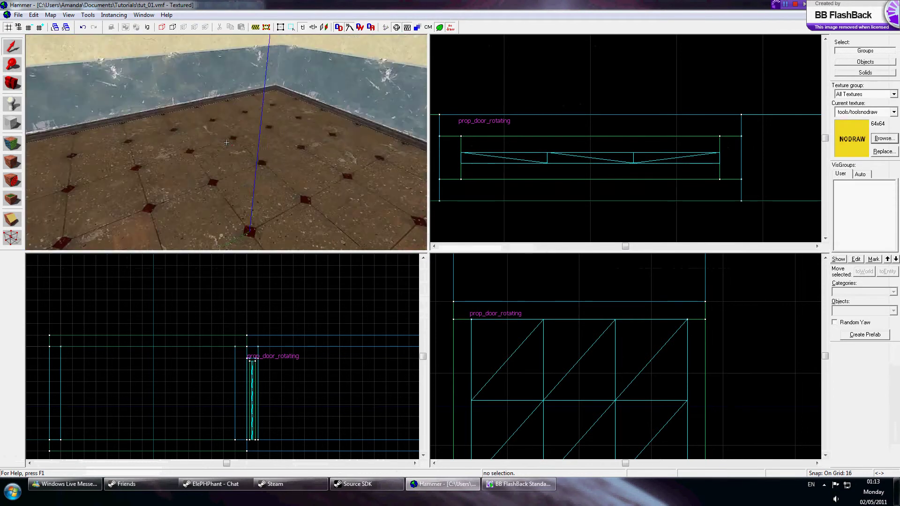
pyautogui.press('z')
pyautogui.press('z')
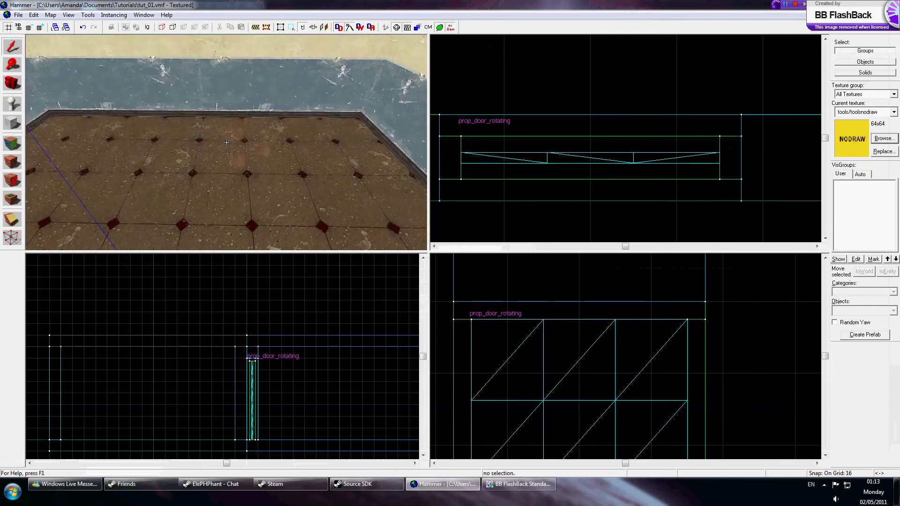
pyautogui.press('w')
pyautogui.press('s')
pyautogui.press('z')
pyautogui.click(14, 110)
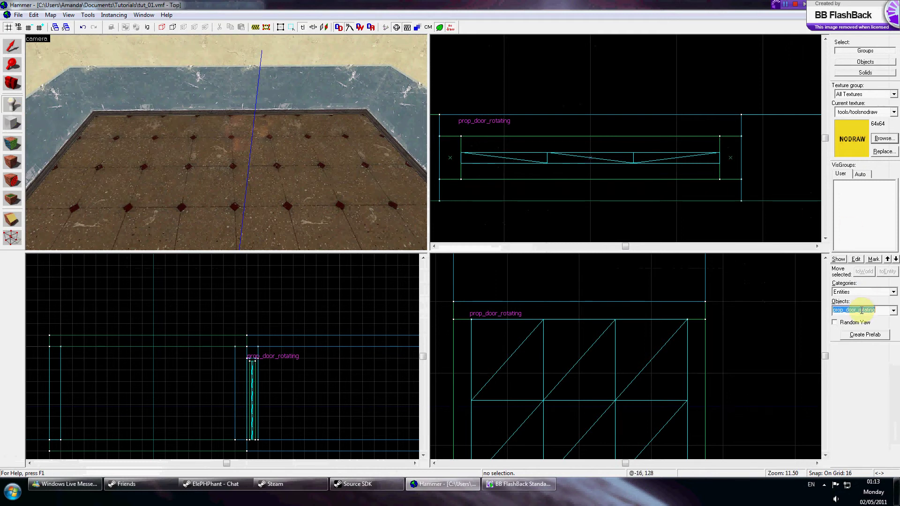
pyautogui.write('info_player_sta')
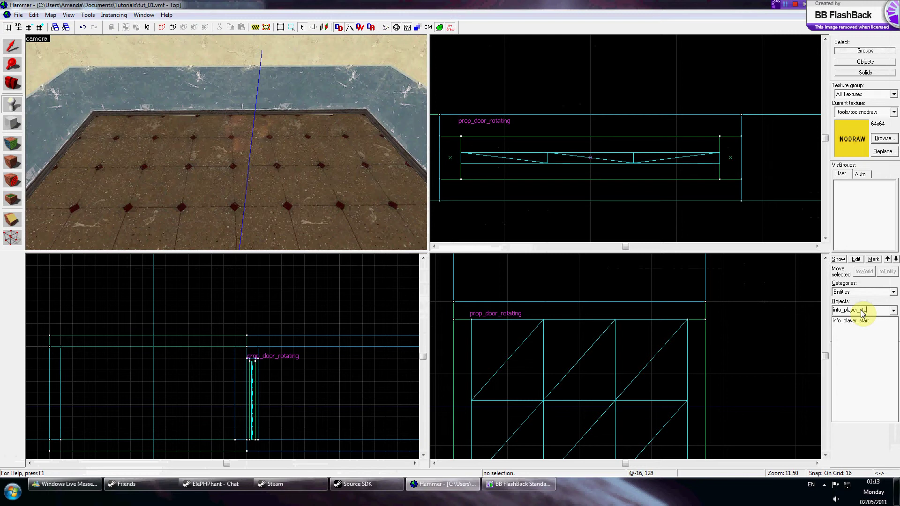
pyautogui.click(862, 321)
pyautogui.click(230, 139)
# Rotate the info_player_start 90 degrees to face the door and nudge it into line with the grid.
pyautogui.click(13, 45)
pyautogui.scroll(-6, 625, 115)
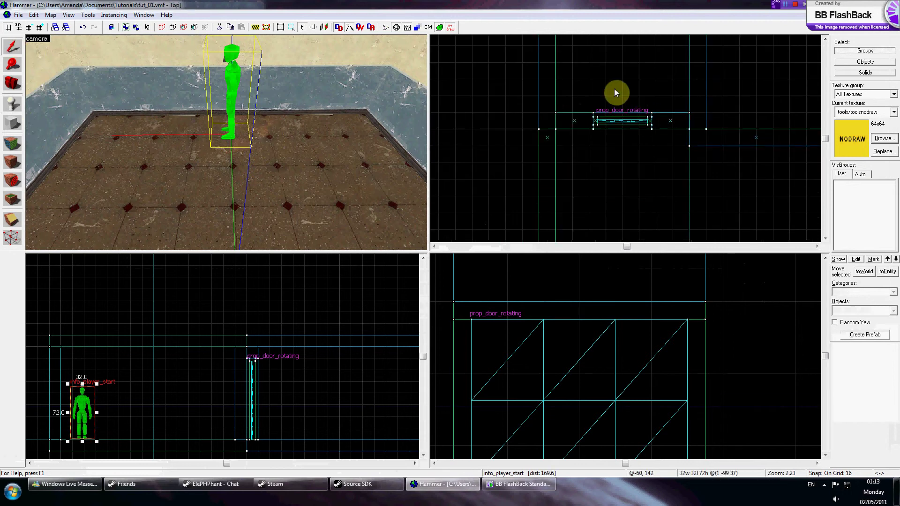
pyautogui.scroll(11, 639, 166)
pyautogui.click(639, 179)
pyautogui.moveTo(672, 142); pyautogui.dragTo(612, 143)
pyautogui.moveTo(635, 177); pyautogui.dragTo(633, 174)
# Raise the info_player_start about 8 units off the floor using a finer grid, restore the grid size, and deselect it.
pyautogui.scroll(-4, 584, 119)
pyautogui.scroll(4, 618, 143)
pyautogui.scroll(-8, 580, 368)
pyautogui.scroll(4, 638, 446)
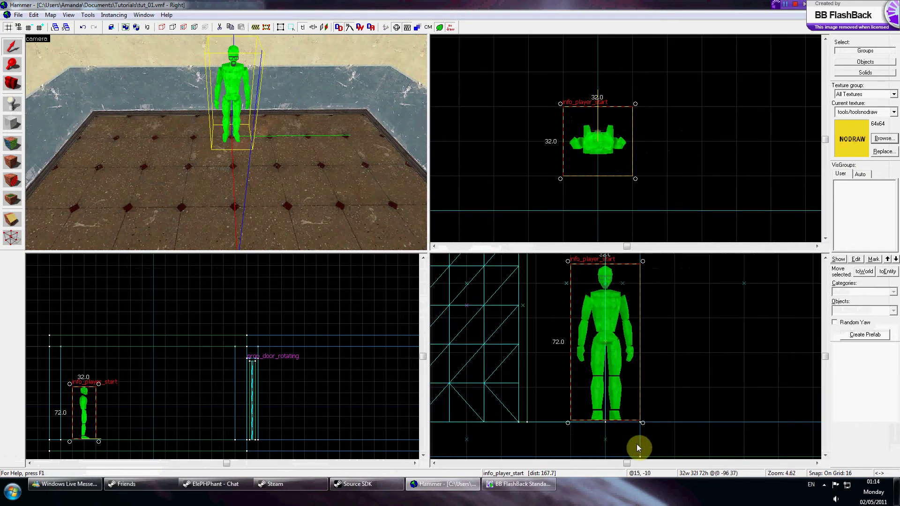
pyautogui.press('[')
pyautogui.moveTo(596, 395); pyautogui.dragTo(596, 388)
pyautogui.press(']')
pyautogui.click(695, 125)
# Place a light entity on the ceiling of the room containing the player start.
pyautogui.press('z')
pyautogui.press('w')
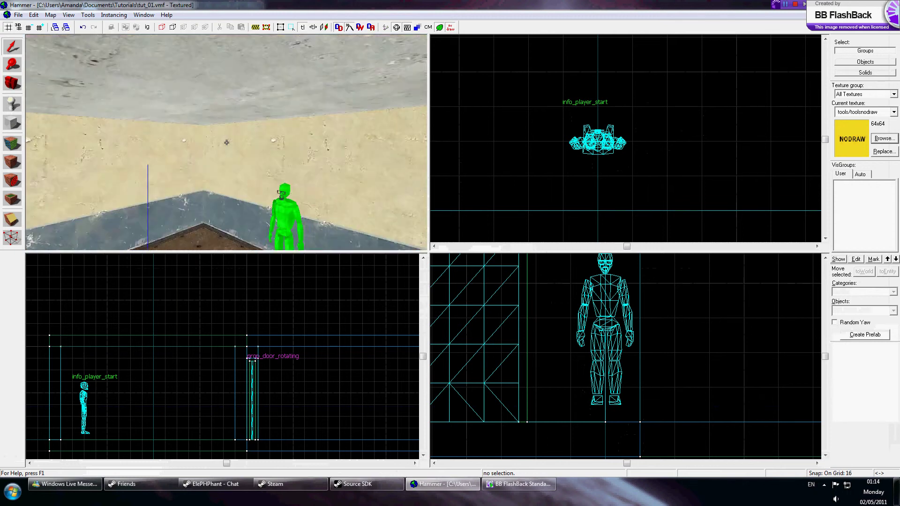
pyautogui.press('z')
pyautogui.click(13, 103)
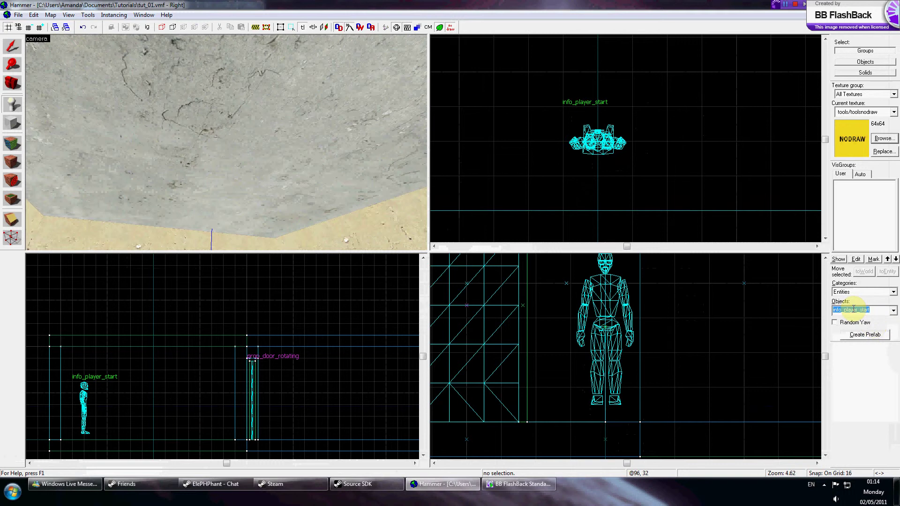
pyautogui.write('light')
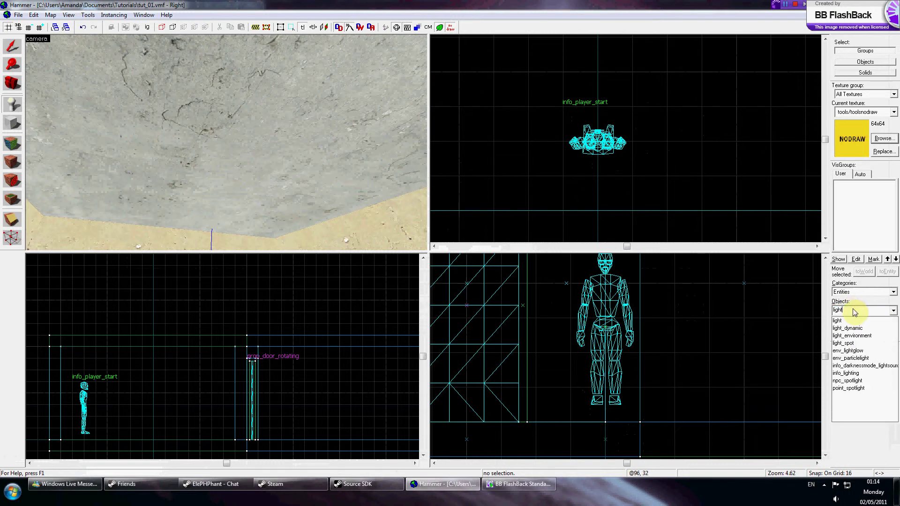
pyautogui.press('Return')
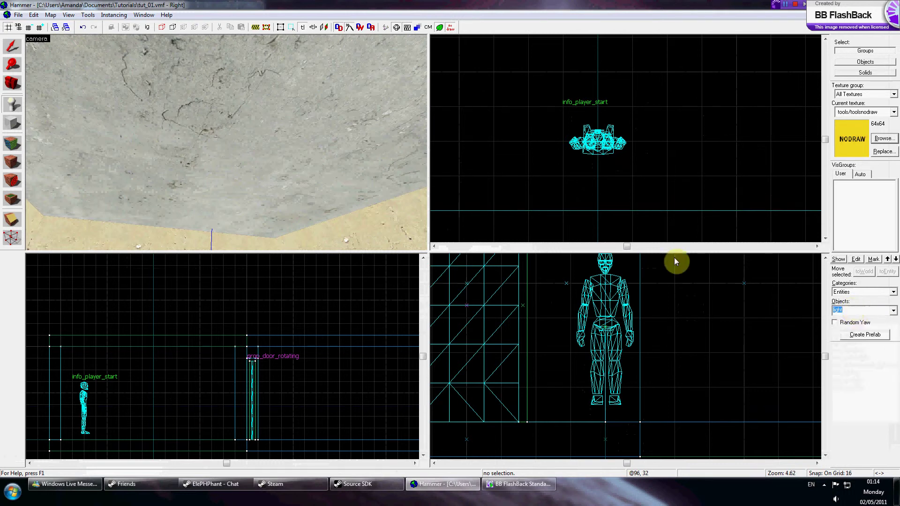
pyautogui.click(203, 142)
# Place a second light entity on the ceiling of the room on the other side of the door.
pyautogui.press('z')
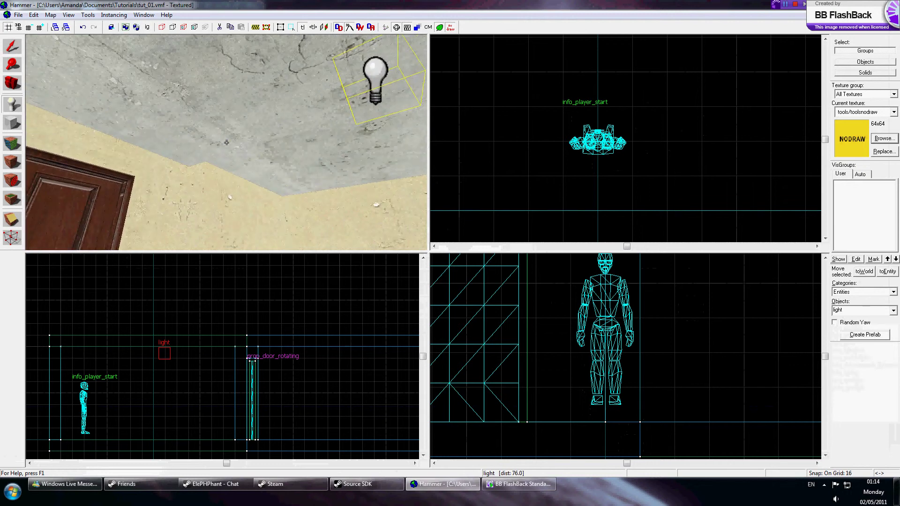
pyautogui.press('z')
pyautogui.press('z')
pyautogui.press('w')
pyautogui.press('z')
pyautogui.click(229, 141)
pyautogui.press('z')
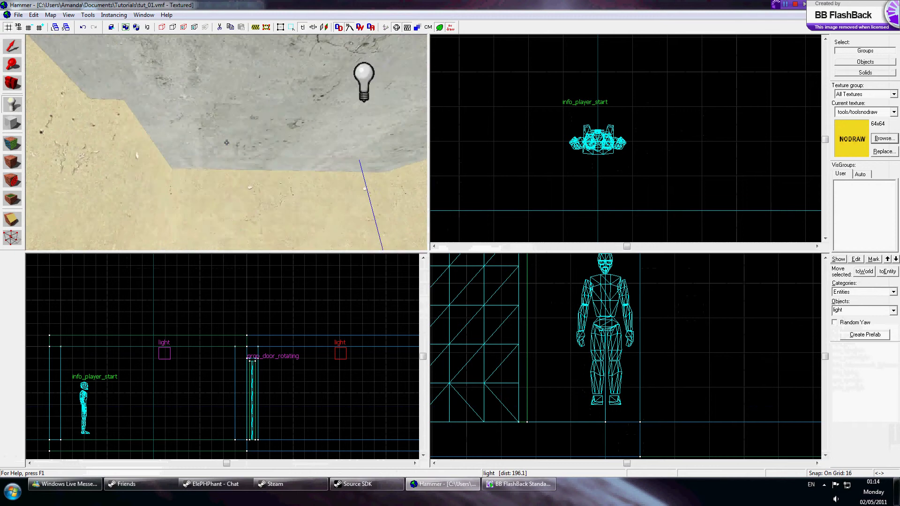
pyautogui.press('z')
pyautogui.click(20, 48)
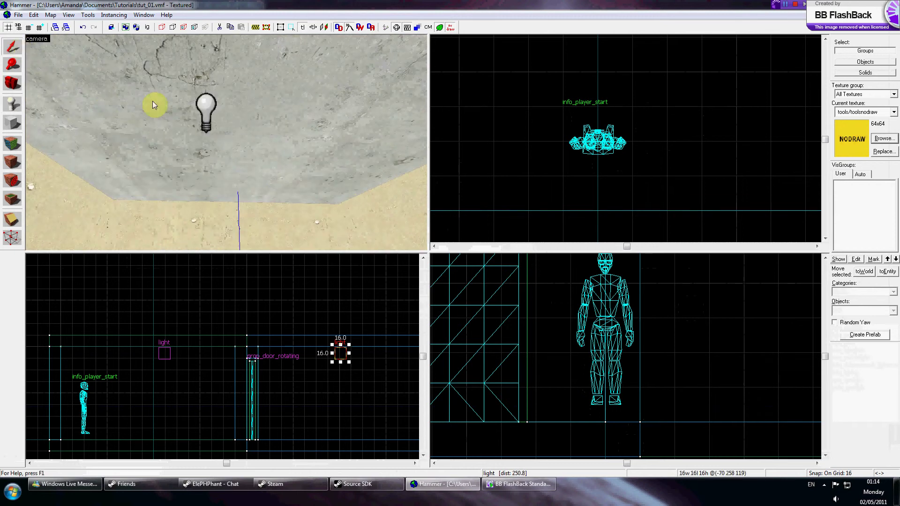
pyautogui.doubleClick(206, 108)
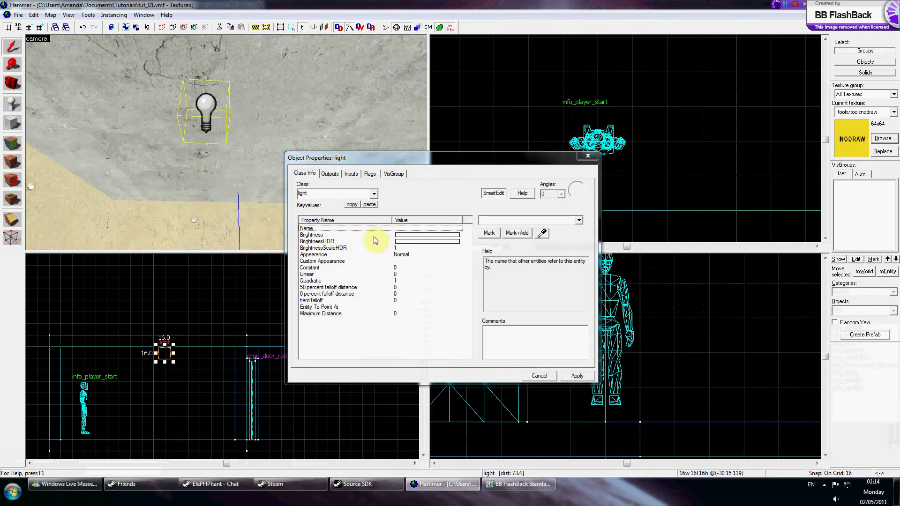
pyautogui.click(401, 236)
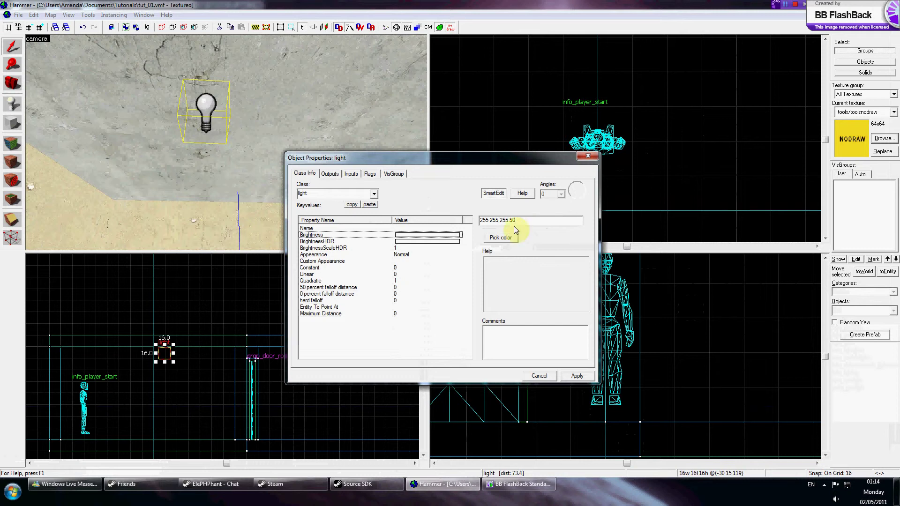
pyautogui.click(570, 377)
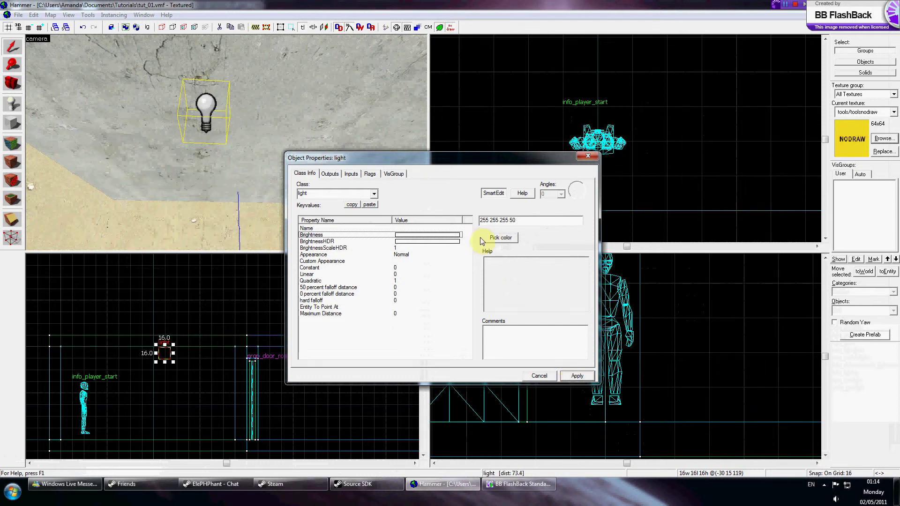
pyautogui.click(492, 243)
pyautogui.click(551, 189)
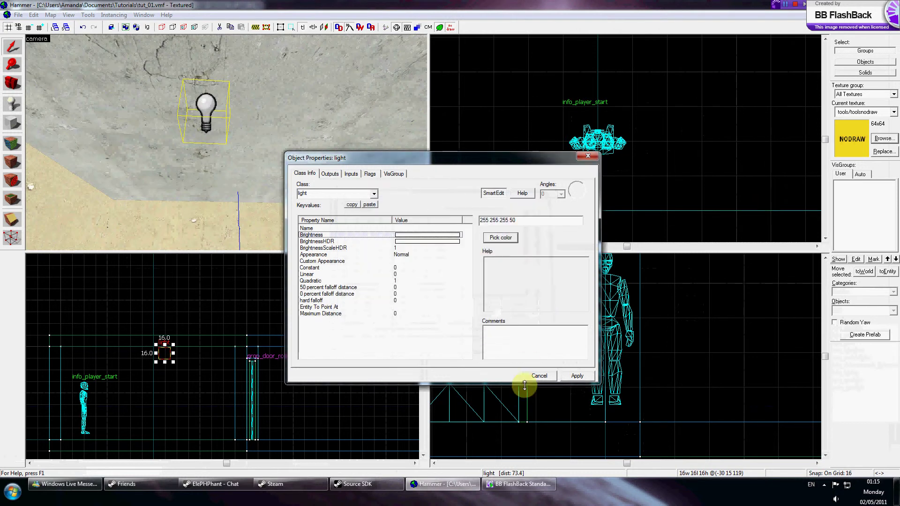
pyautogui.click(577, 376)
pyautogui.click(588, 155)
pyautogui.press('w')
pyautogui.press('z')
pyautogui.click(222, 127)
pyautogui.doubleClick(223, 131)
pyautogui.doubleClick(514, 222)
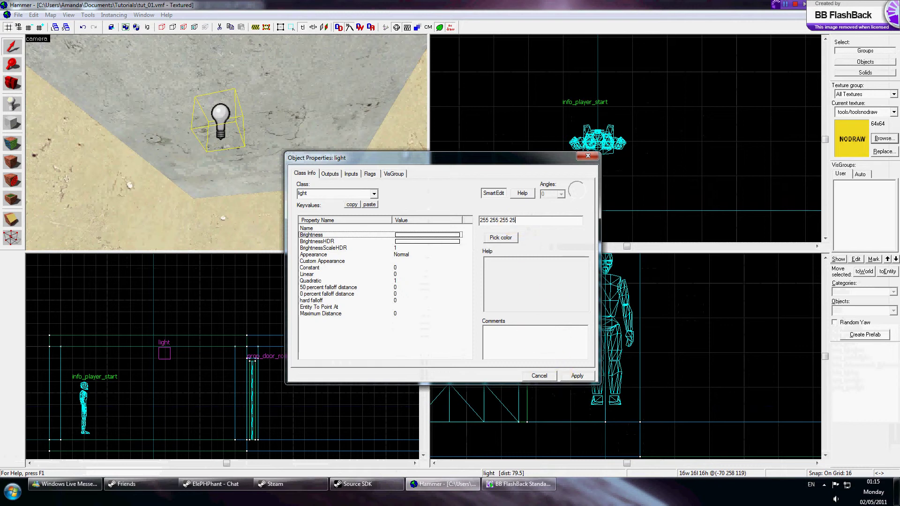
pyautogui.click(576, 377)
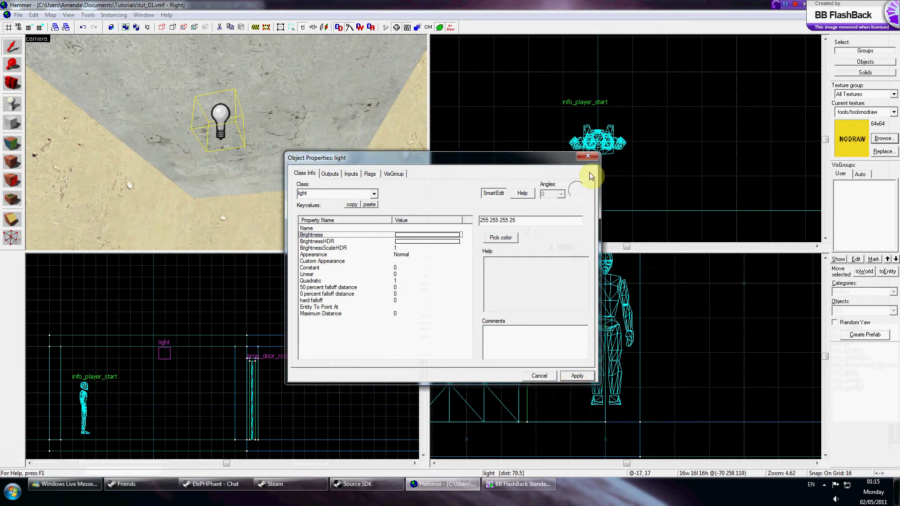
pyautogui.click(588, 158)
pyautogui.click(512, 139)
# Place a prop_physics entity on the tiled floor near the corner of the player start's room.
pyautogui.press('z')
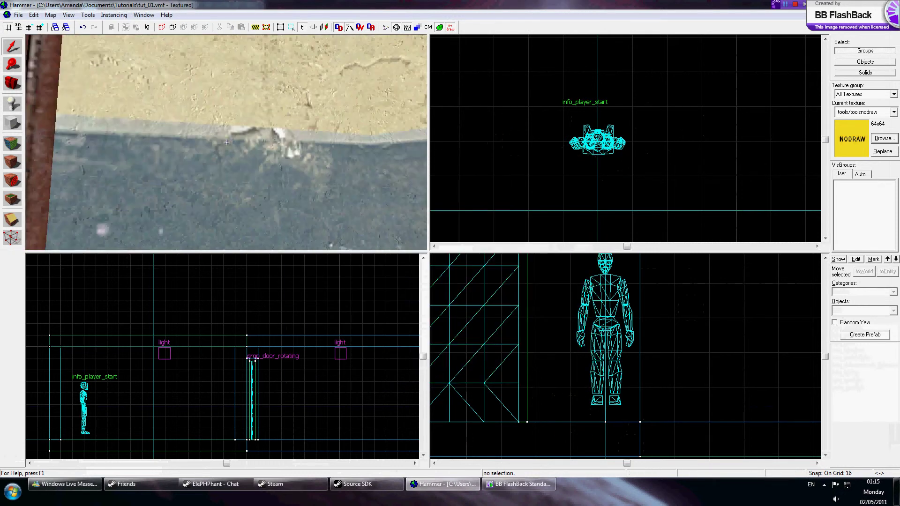
pyautogui.press('w')
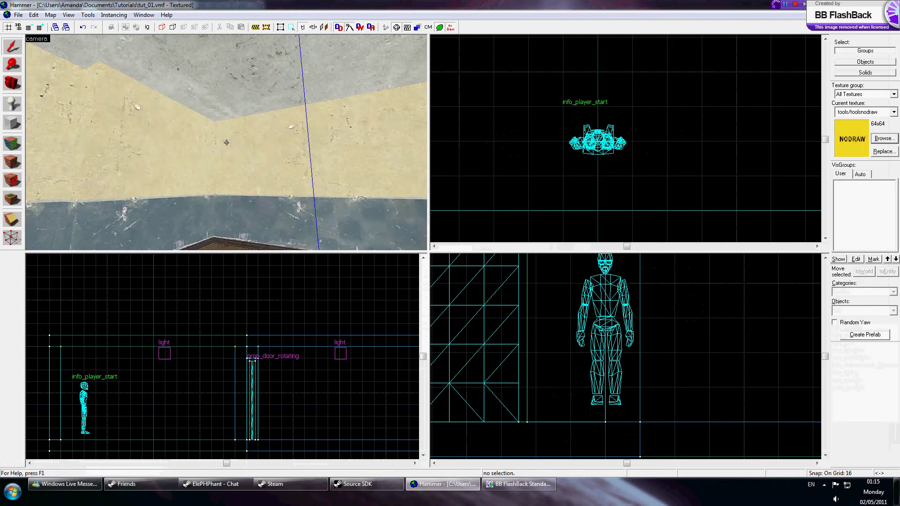
pyautogui.press('z')
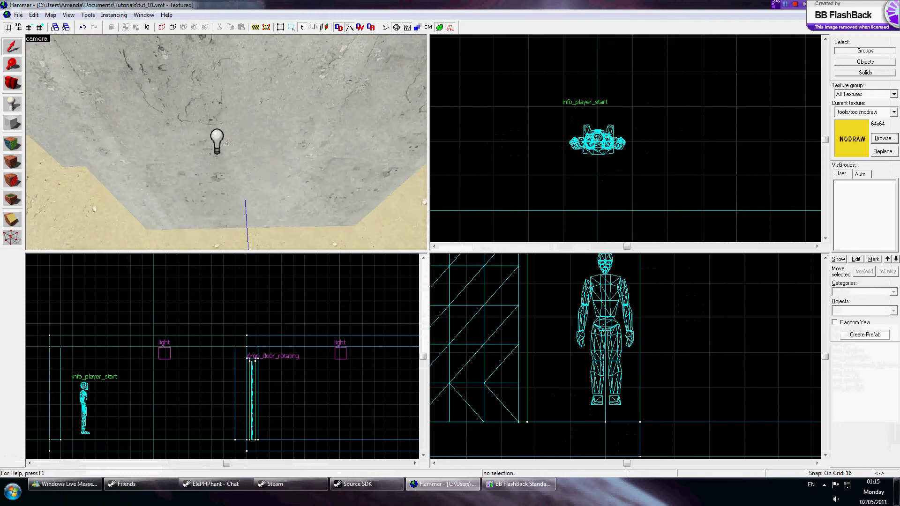
pyautogui.press('d')
pyautogui.press('z')
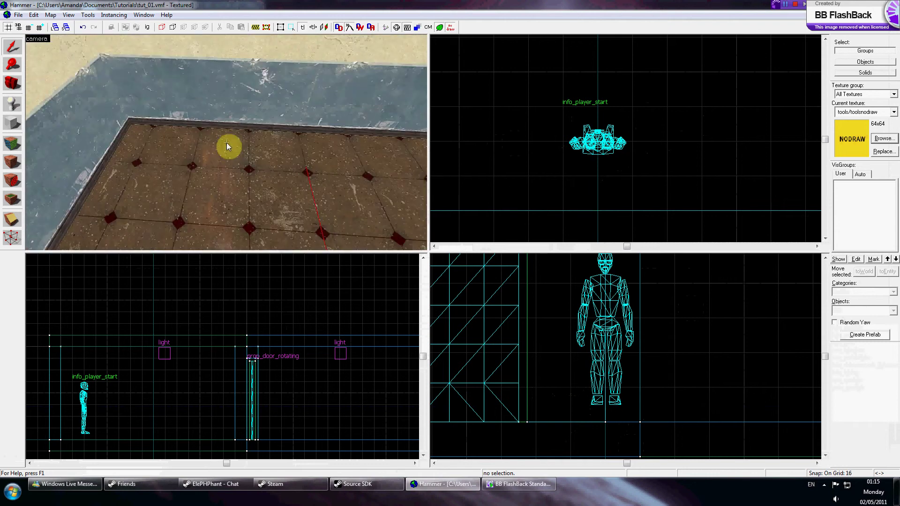
pyautogui.press('z')
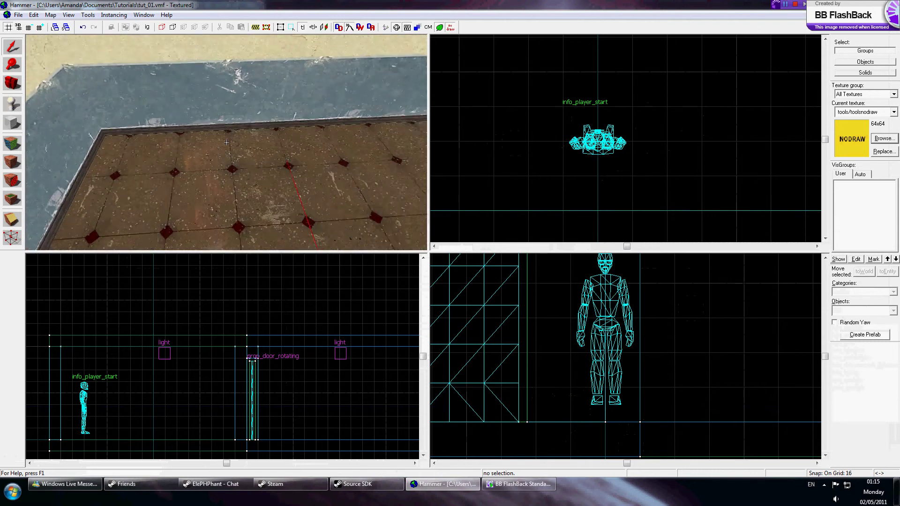
pyautogui.press('z')
pyautogui.click(12, 104)
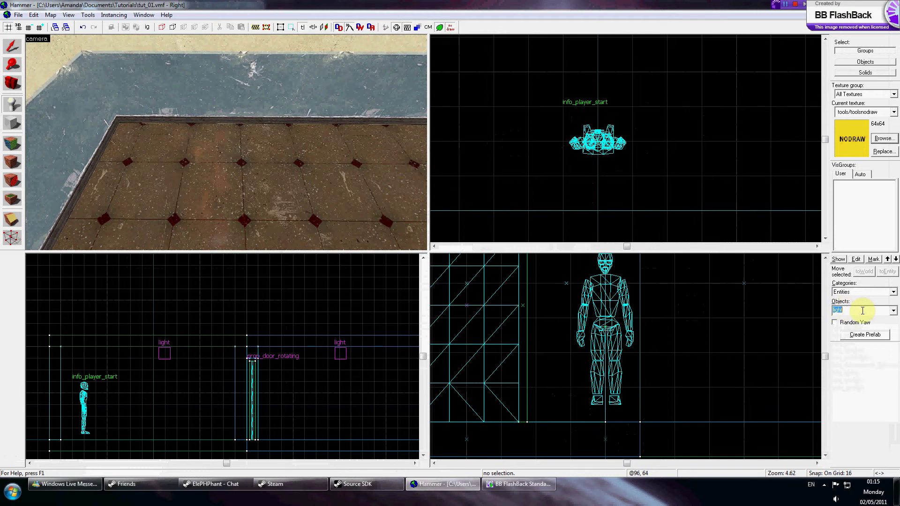
pyautogui.write('prop_phy')
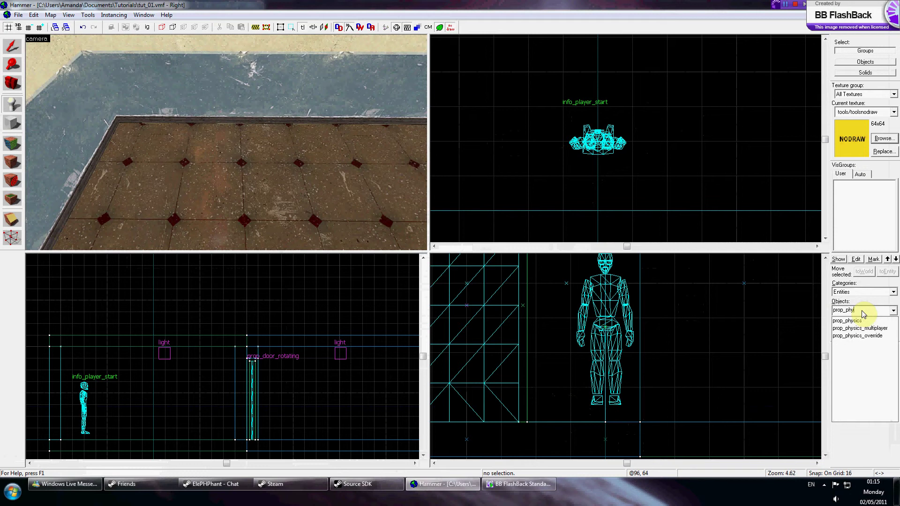
pyautogui.press('Down')
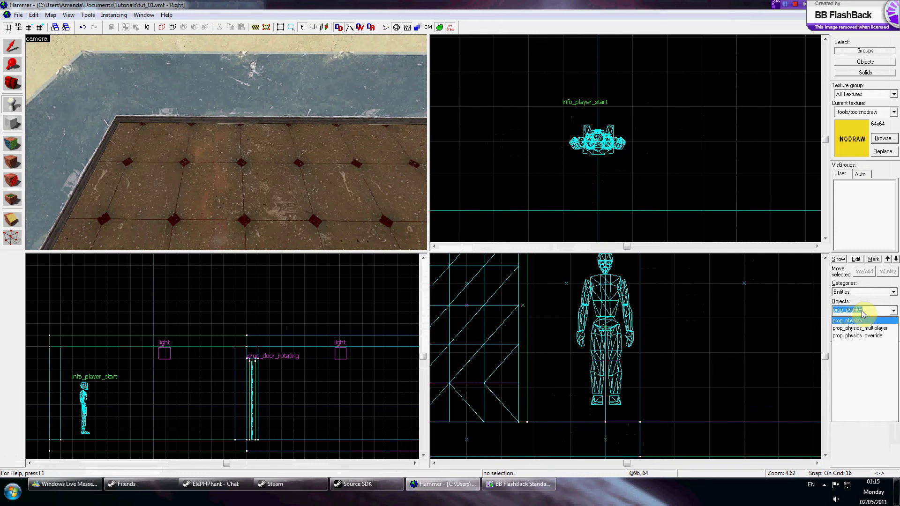
pyautogui.press('Return')
pyautogui.click(216, 164)
pyautogui.press('z')
pyautogui.press('s')
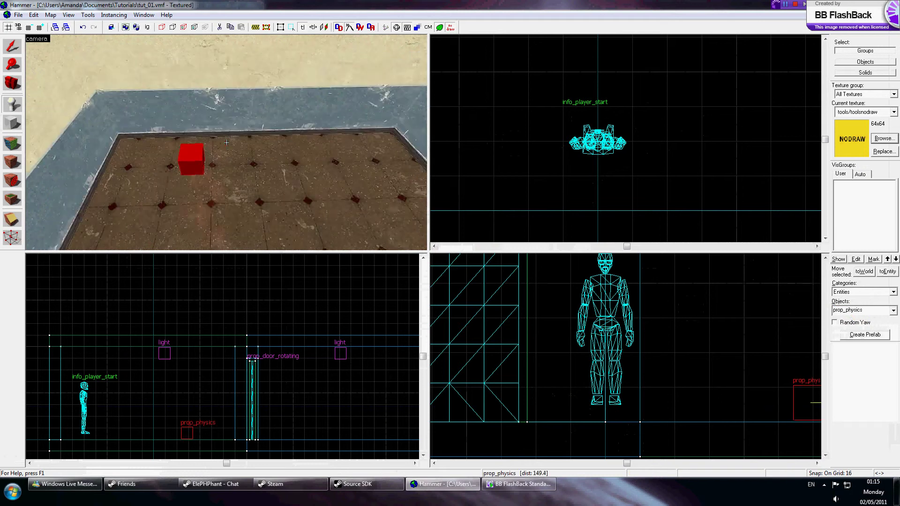
# Open the world model choice for the new prop_physics and filter the models by "desk".
pyautogui.click(12, 50)
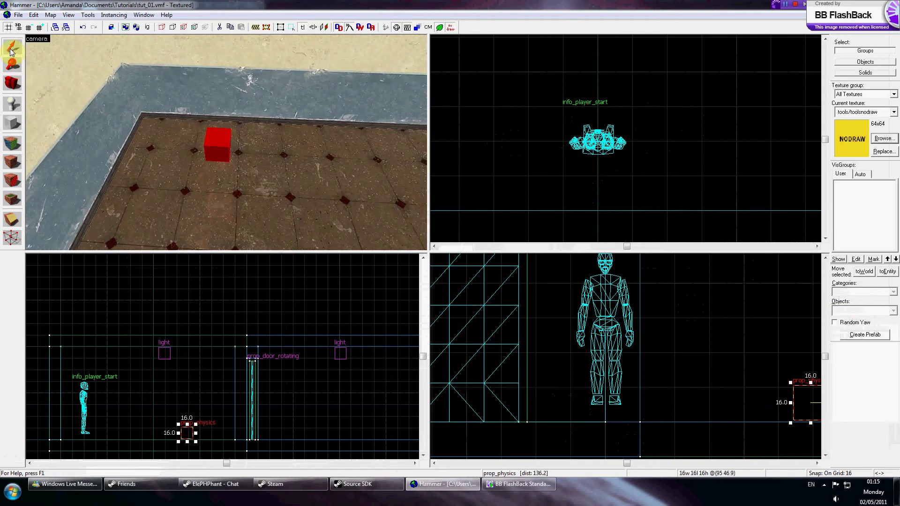
pyautogui.doubleClick(207, 139)
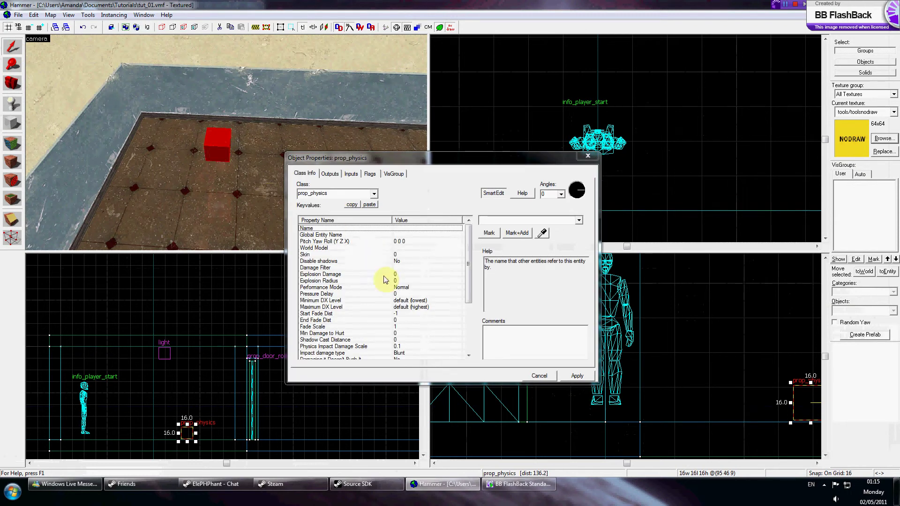
pyautogui.click(397, 249)
pyautogui.click(490, 235)
pyautogui.write('t')
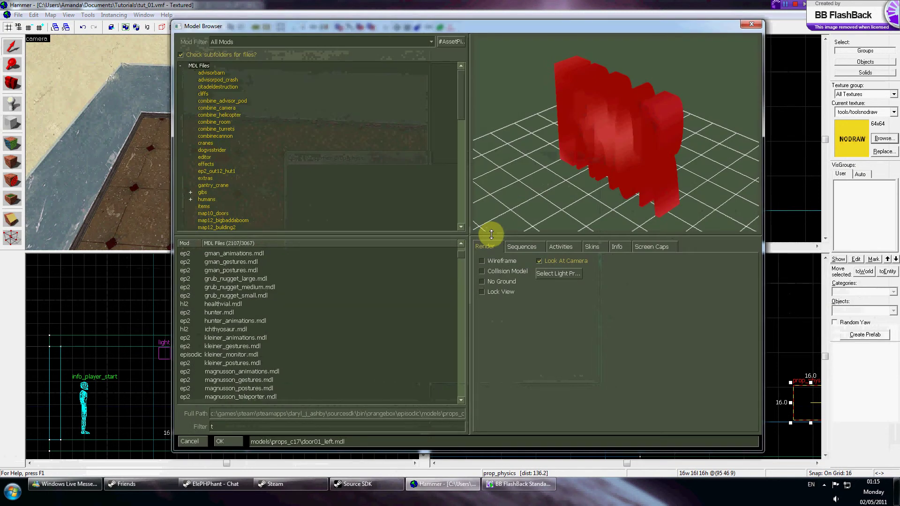
pyautogui.write('esk')
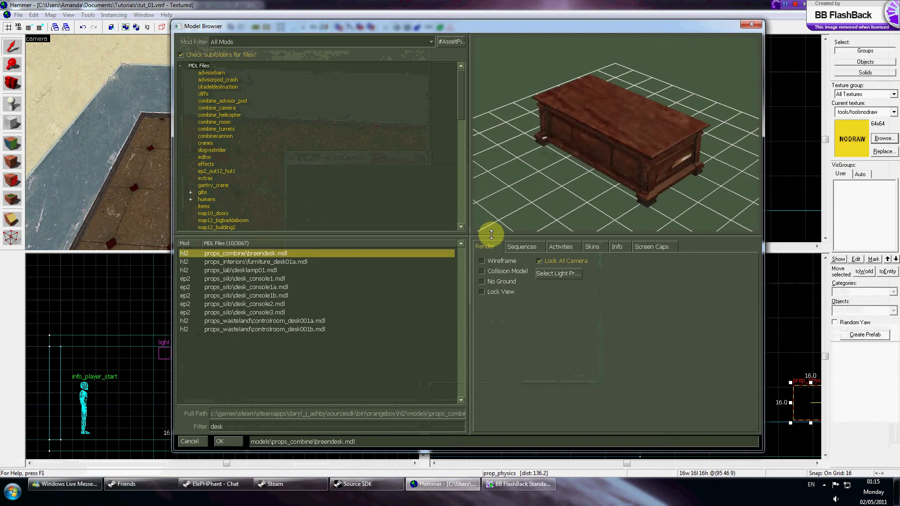
# Compare the desk models, check the info for props_wasteland/controlroom_desk001a.mdl and apply it as the prop's world model.
pyautogui.press('Down')
pyautogui.press('Down')
pyautogui.press('Down')
pyautogui.press('Down')
pyautogui.press('Down')
pyautogui.press('Down')
pyautogui.press('Down')
pyautogui.press('Down')
pyautogui.press('Down')
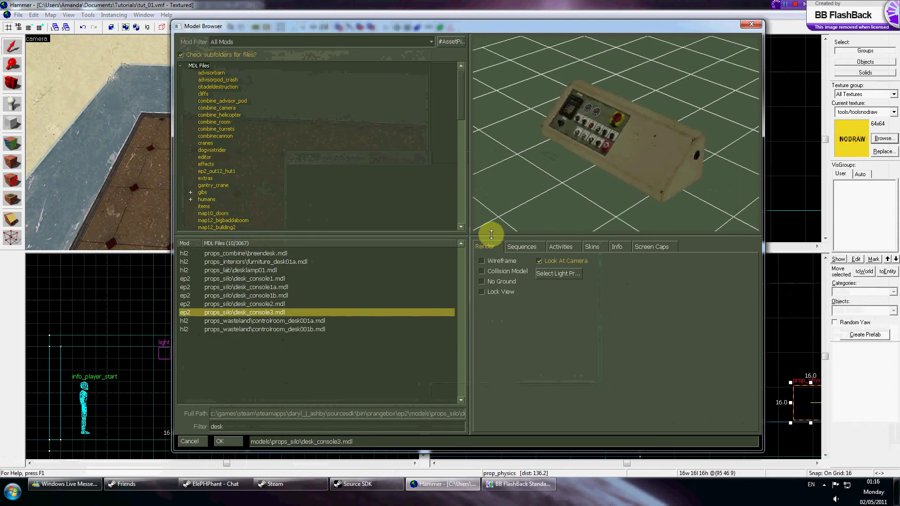
pyautogui.press('Up')
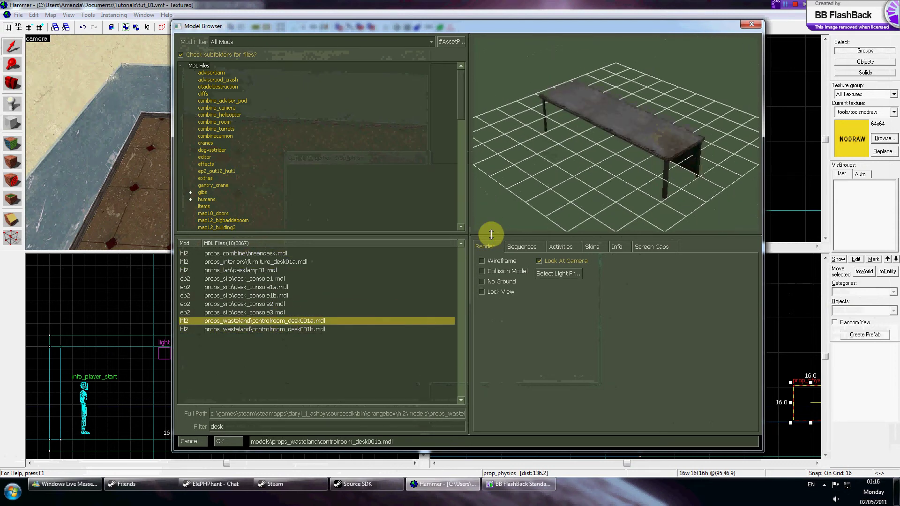
pyautogui.click(615, 247)
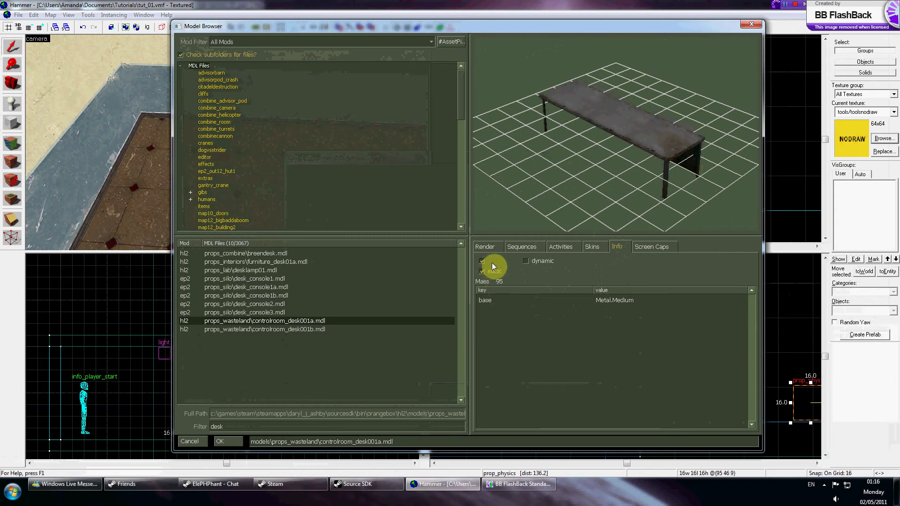
pyautogui.doubleClick(303, 321)
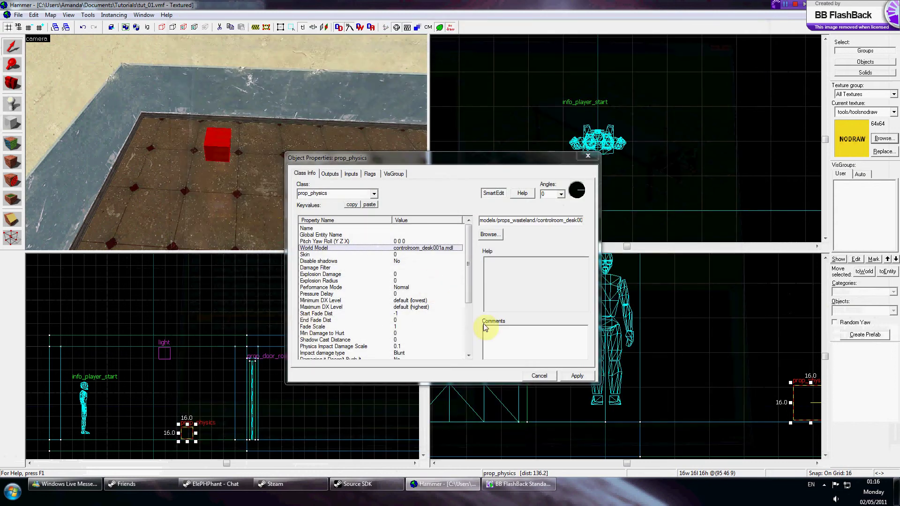
pyautogui.click(575, 377)
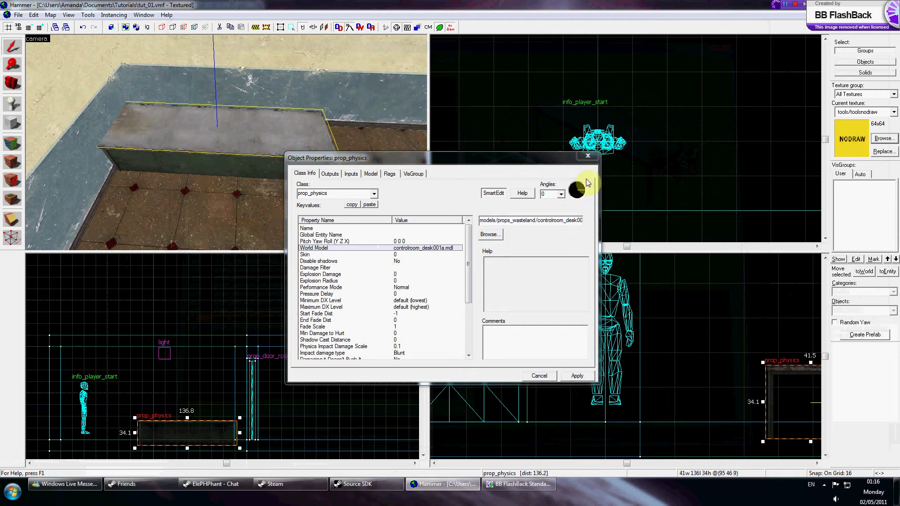
# Enable the desk's Motion Disabled flag, disable Generate output on +USE, apply the flags and close the properties.
pyautogui.click(389, 176)
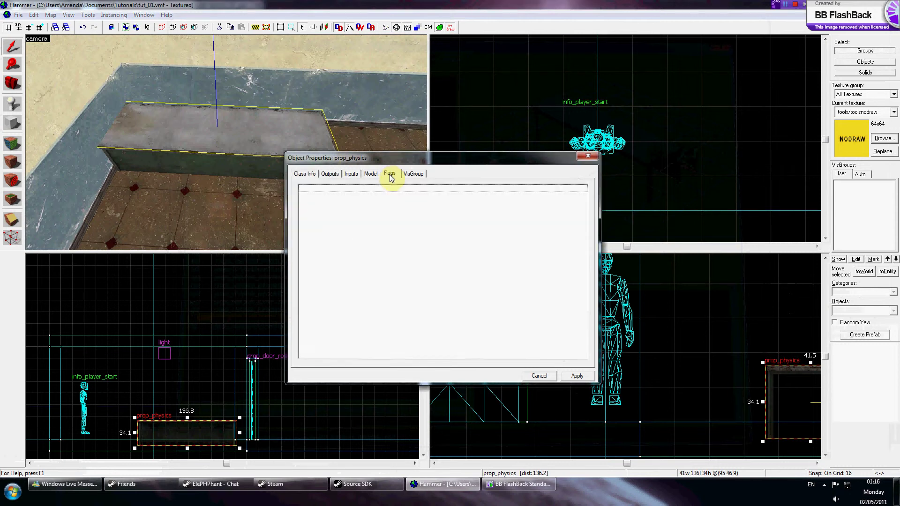
pyautogui.click(302, 212)
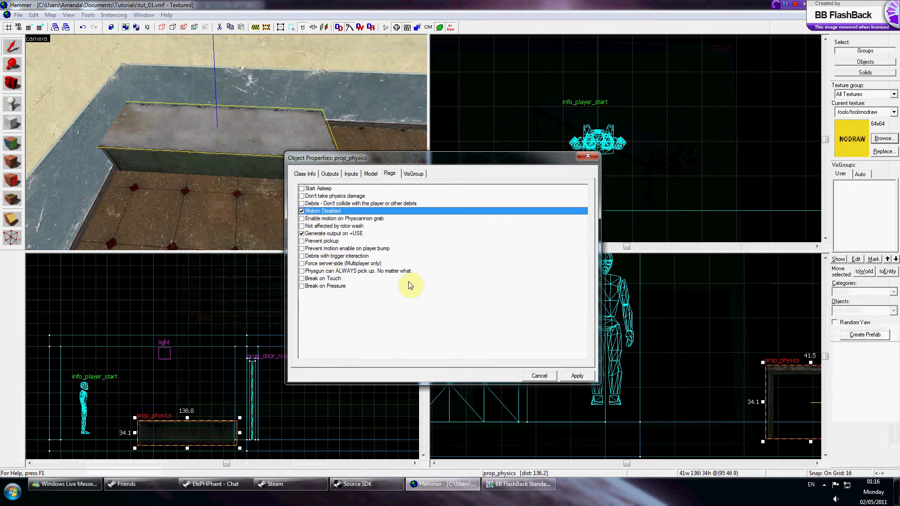
pyautogui.click(303, 236)
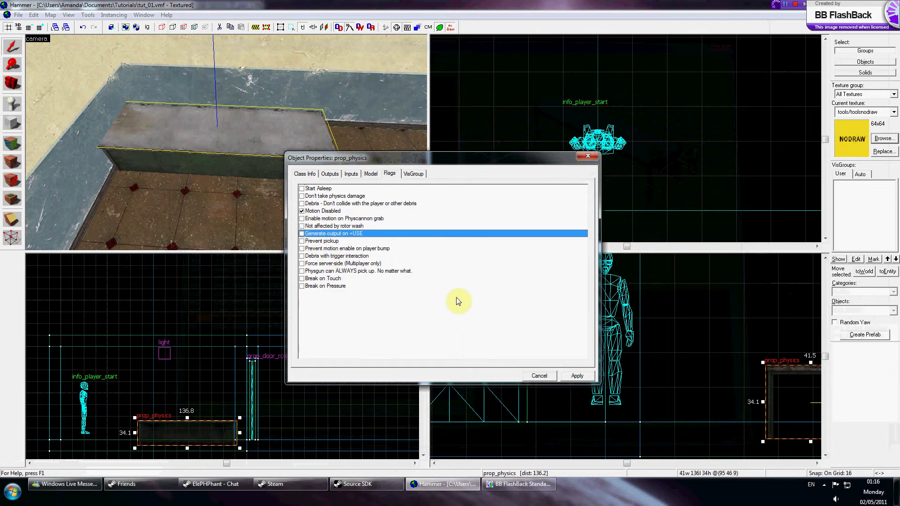
pyautogui.click(568, 377)
pyautogui.click(587, 157)
# Reduce the grid snap to 1 unit and move the desk up to floor level and against the side wall.
pyautogui.press('z')
pyautogui.press('z')
pyautogui.scroll(4, 185, 418)
pyautogui.scroll(-5, 530, 355)
pyautogui.scroll(9, 618, 372)
pyautogui.scroll(-3, 634, 373)
pyautogui.press('[')
pyautogui.press('[')
pyautogui.press('[')
pyautogui.scroll(-2, 642, 367)
pyautogui.press('[')
pyautogui.scroll(4, 672, 359)
pyautogui.moveTo(610, 391); pyautogui.dragTo(656, 361)
pyautogui.scroll(-14, 652, 153)
pyautogui.scroll(9, 661, 124)
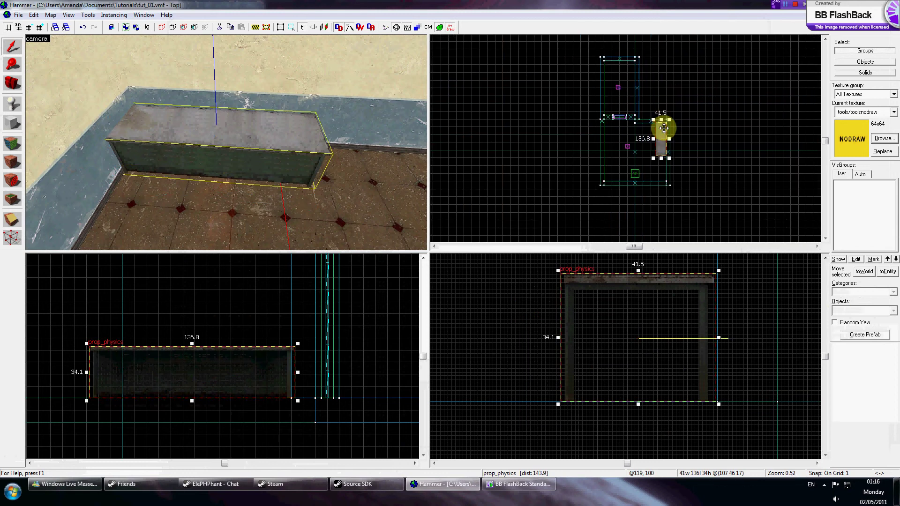
# Rotate the desk 180 degrees in the top view and align its end flush with the adjoining wall.
pyautogui.click(661, 122)
pyautogui.moveTo(675, 106); pyautogui.dragTo(630, 216)
pyautogui.scroll(8, 647, 113)
pyautogui.moveTo(662, 115); pyautogui.dragTo(660, 129)
pyautogui.scroll(-8, 666, 100)
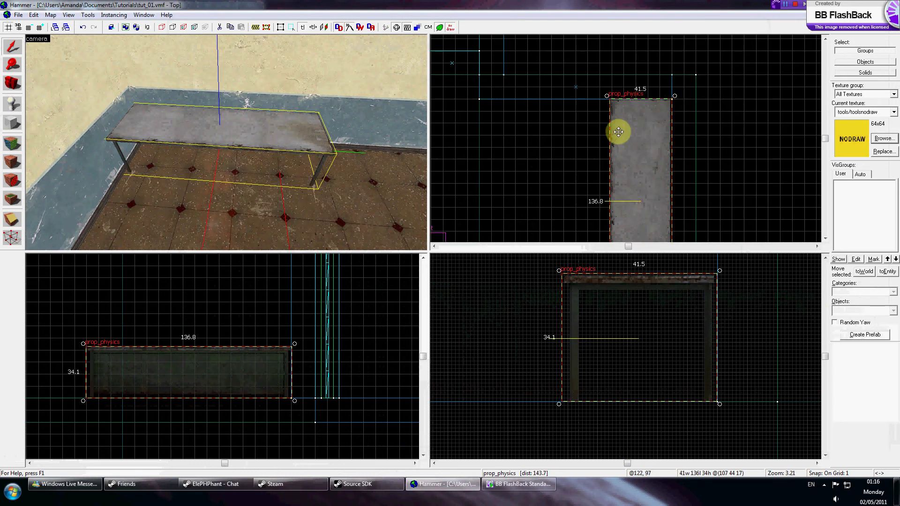
pyautogui.click(594, 129)
pyautogui.click(259, 136)
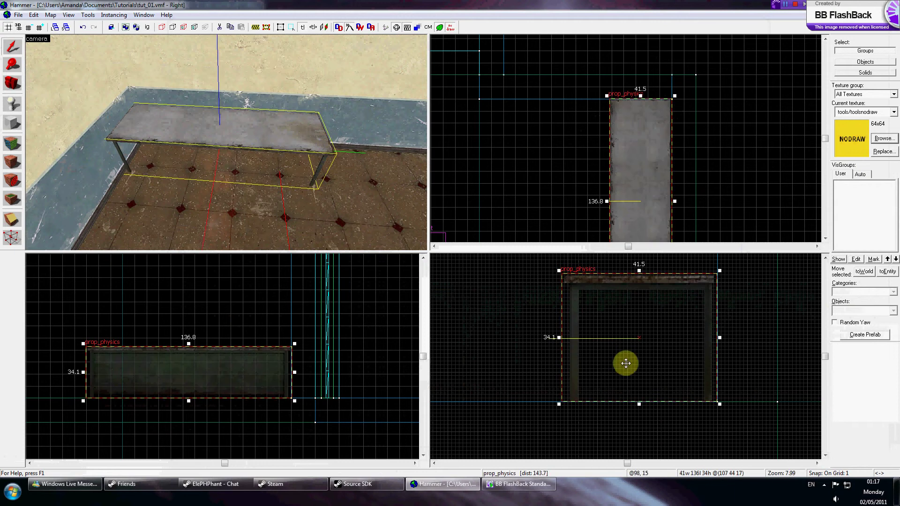
# Lower the desk slightly so its legs reach the floor, and deselect it.
pyautogui.click(620, 416)
pyautogui.press('z')
pyautogui.click(227, 146)
pyautogui.scroll(5, 567, 387)
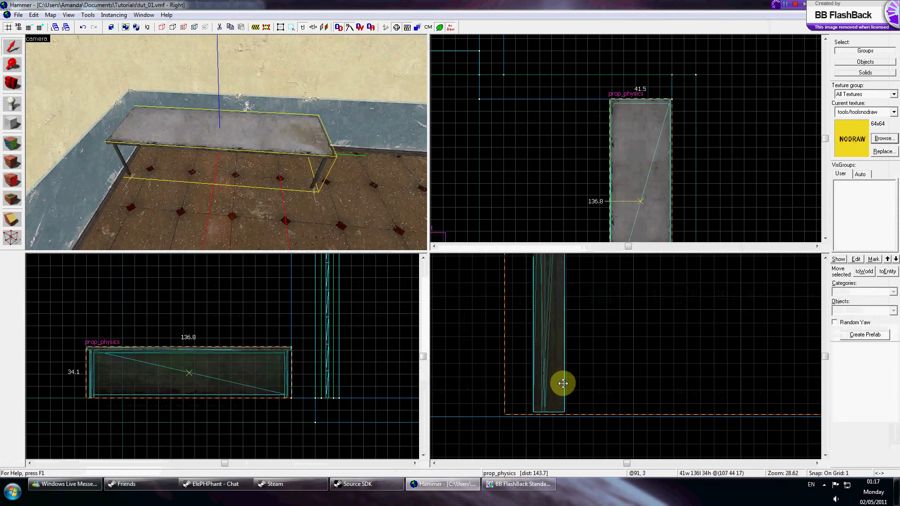
pyautogui.moveTo(563, 385); pyautogui.dragTo(562, 389)
pyautogui.click(743, 154)
# Place a weapon_pistol entity above the desk near its far end.
pyautogui.press('z')
pyautogui.press('a')
pyautogui.press('w')
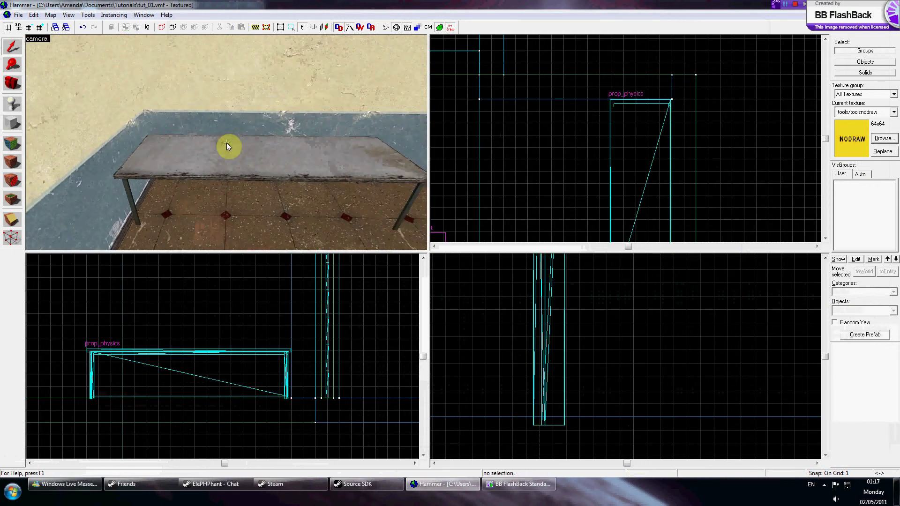
pyautogui.click(14, 104)
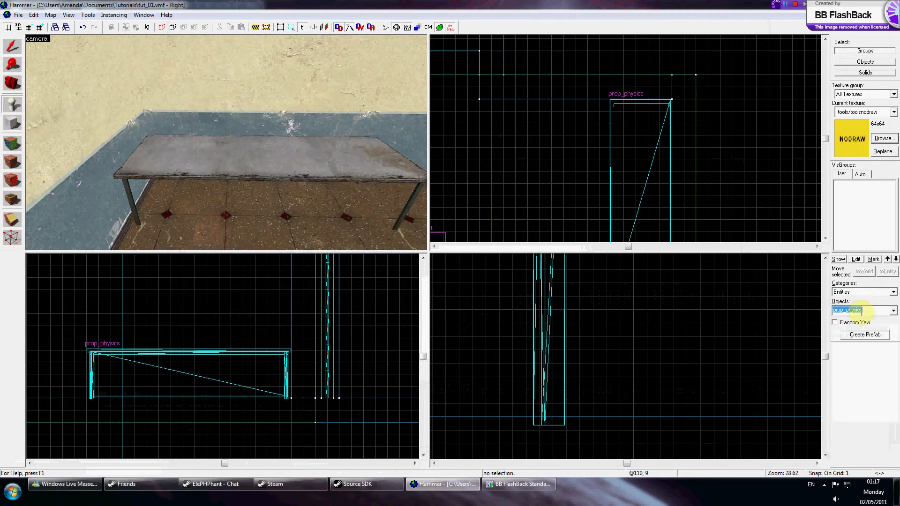
pyautogui.write('weapon')
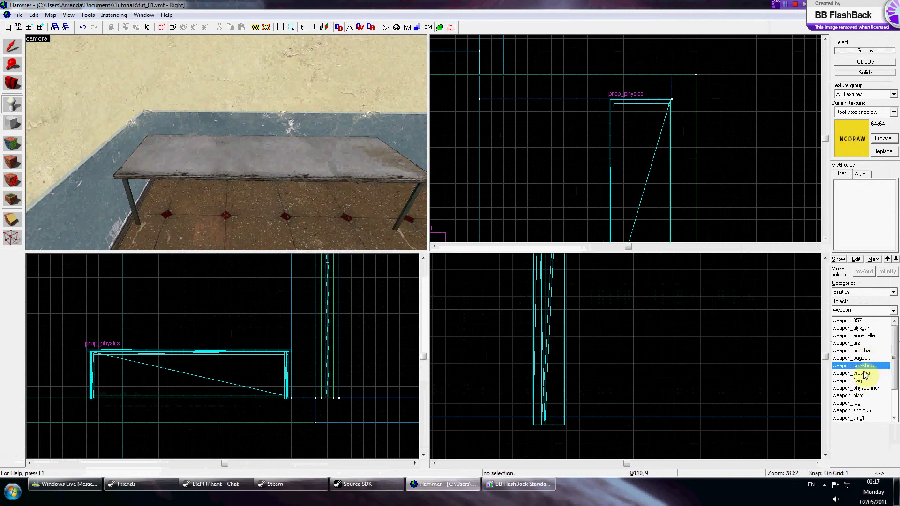
pyautogui.click(863, 398)
pyautogui.click(232, 116)
# Rotate the pistol to lie flat on its side and lower it toward the desktop.
pyautogui.click(10, 46)
pyautogui.scroll(5, 215, 329)
pyautogui.moveTo(217, 332); pyautogui.dragTo(295, 368)
pyautogui.scroll(4, 326, 375)
pyautogui.click(236, 355)
pyautogui.moveTo(244, 342); pyautogui.dragTo(233, 412)
pyautogui.moveTo(244, 342); pyautogui.dragTo(227, 335)
pyautogui.scroll(-4, 192, 368)
pyautogui.scroll(4, 193, 372)
pyautogui.moveTo(217, 366); pyautogui.dragTo(283, 409)
# Turn the pistol diagonally in the top view, position it just above the desktop and deselect it.
pyautogui.scroll(7, 627, 148)
pyautogui.moveTo(782, 155); pyautogui.dragTo(690, 165)
pyautogui.moveTo(648, 136); pyautogui.dragTo(625, 84)
pyautogui.scroll(-9, 589, 305)
pyautogui.scroll(17, 604, 287)
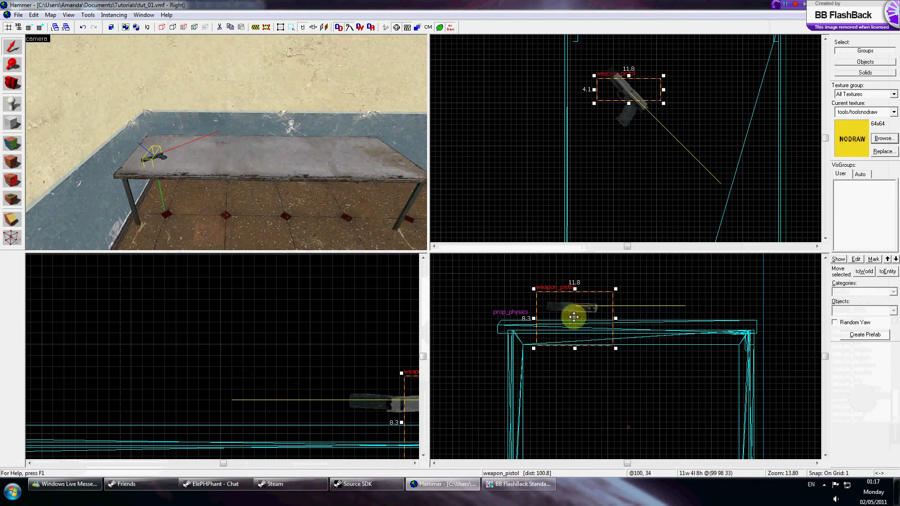
pyautogui.click(524, 153)
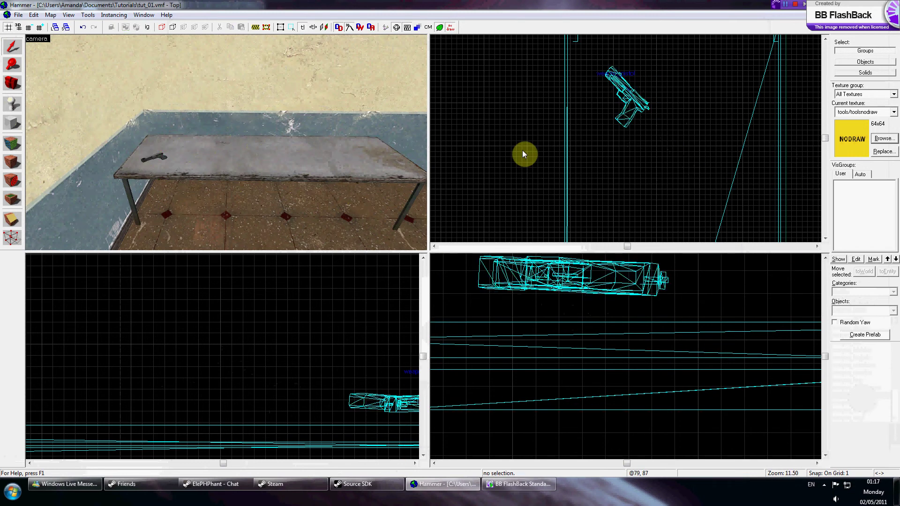
# Place an item_ammo_pistol entity on the wall above the middle of the desk.
pyautogui.press('w')
pyautogui.press('s')
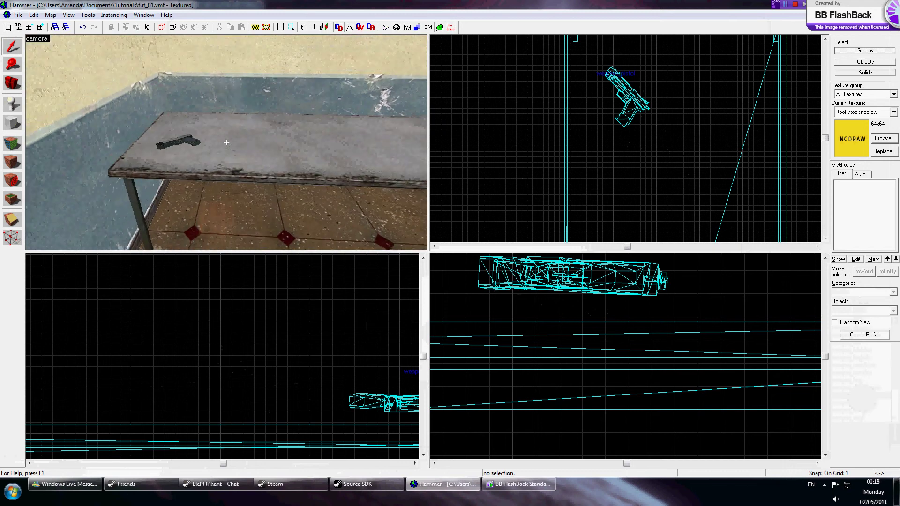
pyautogui.press('s')
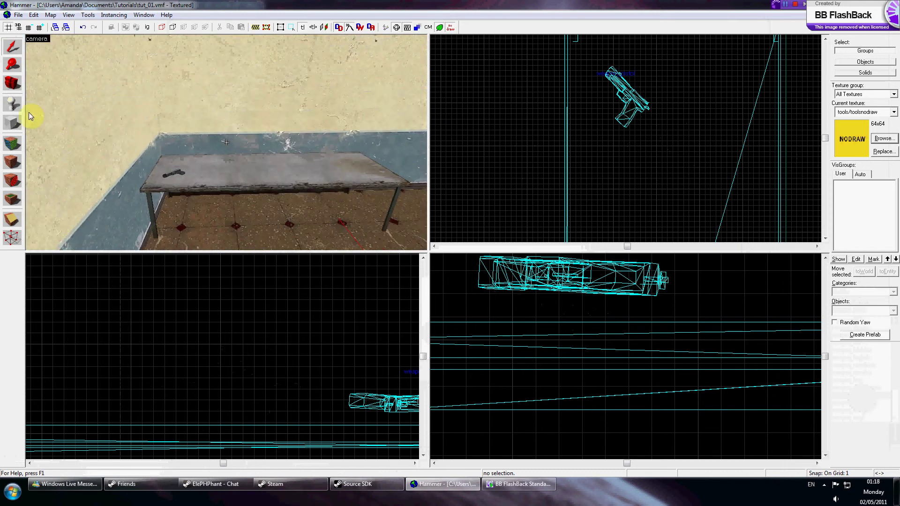
pyautogui.click(18, 106)
pyautogui.click(659, 275)
pyautogui.write('ammo')
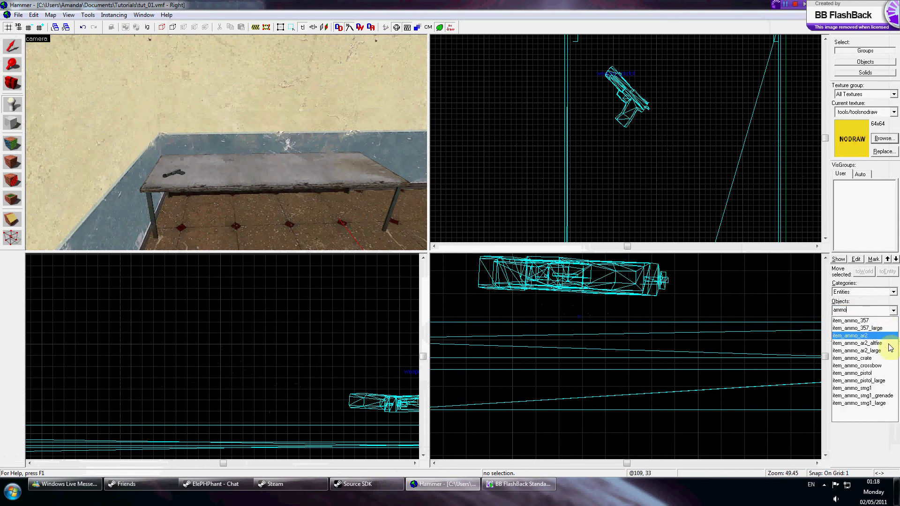
pyautogui.click(876, 373)
pyautogui.click(242, 123)
# Select the pistol ammo box and move it over the desktop next to the pistol in the top view.
pyautogui.click(13, 49)
pyautogui.scroll(-7, 572, 156)
pyautogui.scroll(6, 610, 187)
pyautogui.click(609, 180)
pyautogui.moveTo(624, 146)
pyautogui.mouseDown()
pyautogui.moveTo(669, 191)
pyautogui.moveTo(663, 211)
pyautogui.mouseUp()
pyautogui.moveTo(628, 196)
pyautogui.mouseDown()
pyautogui.moveTo(607, 187)
pyautogui.moveTo(574, 147)
pyautogui.mouseUp()
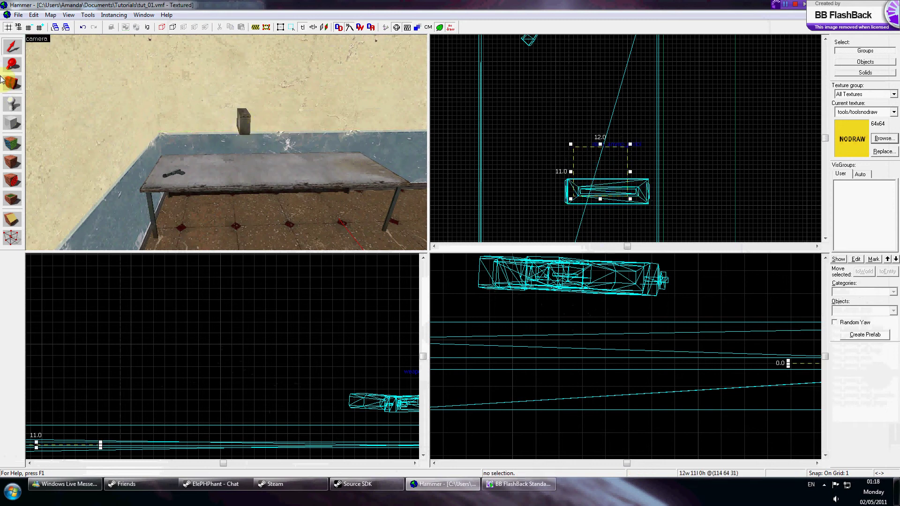
pyautogui.click(243, 121)
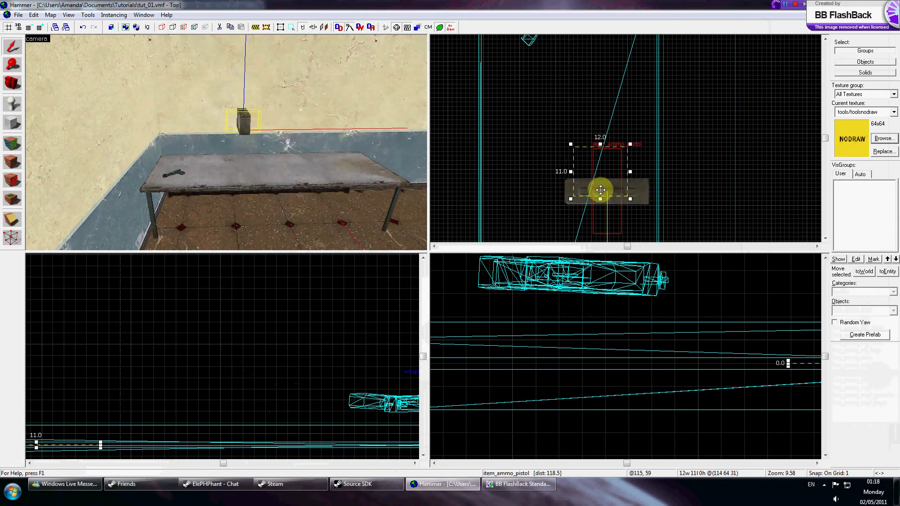
pyautogui.click(273, 146)
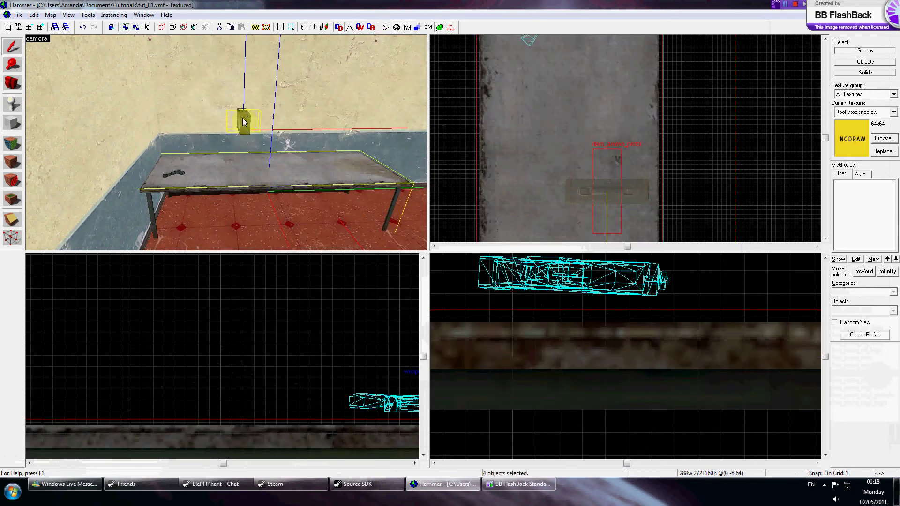
pyautogui.moveTo(604, 192); pyautogui.dragTo(541, 107)
# Lower the ammo box so that it sits just above the desktop.
pyautogui.scroll(-12, 529, 378)
pyautogui.scroll(5, 551, 297)
pyautogui.moveTo(551, 295); pyautogui.dragTo(542, 397)
pyautogui.scroll(2, 540, 406)
pyautogui.scroll(2, 553, 136)
pyautogui.scroll(-2, 550, 127)
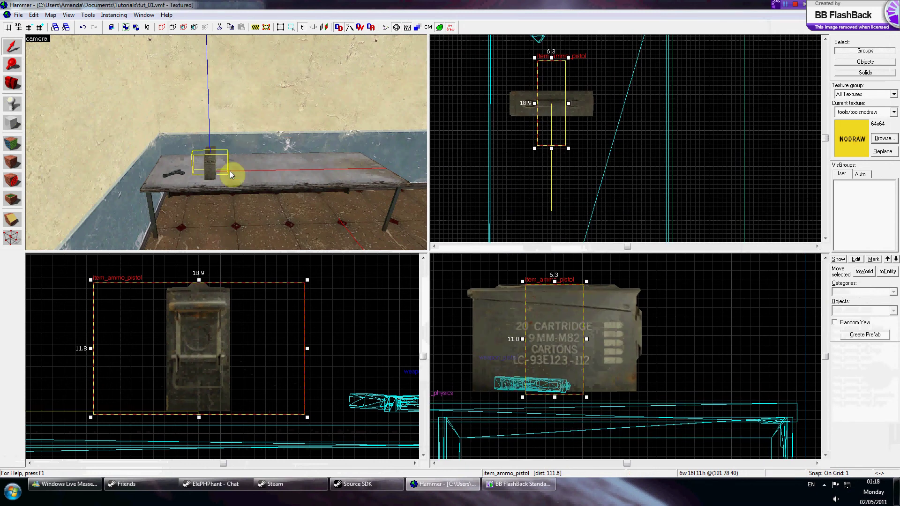
# Duplicate the ammo box along the desk to make a row of four boxes.
pyautogui.moveTo(552, 106)
pyautogui.keyDown('shift'); pyautogui.mouseDown()
pyautogui.moveTo(553, 252)
pyautogui.moveTo(547, 149)
pyautogui.moveTo(548, 156)
pyautogui.mouseUp(); pyautogui.keyUp('shift')
pyautogui.click(485, 110)
pyautogui.press('z')
pyautogui.press('w')
pyautogui.press('d')
pyautogui.press('z')
# Rotate the third ammo box from the pistol diagonally in the top view and deselect it.
pyautogui.click(238, 145)
pyautogui.scroll(-5, 547, 147)
pyautogui.scroll(3, 547, 101)
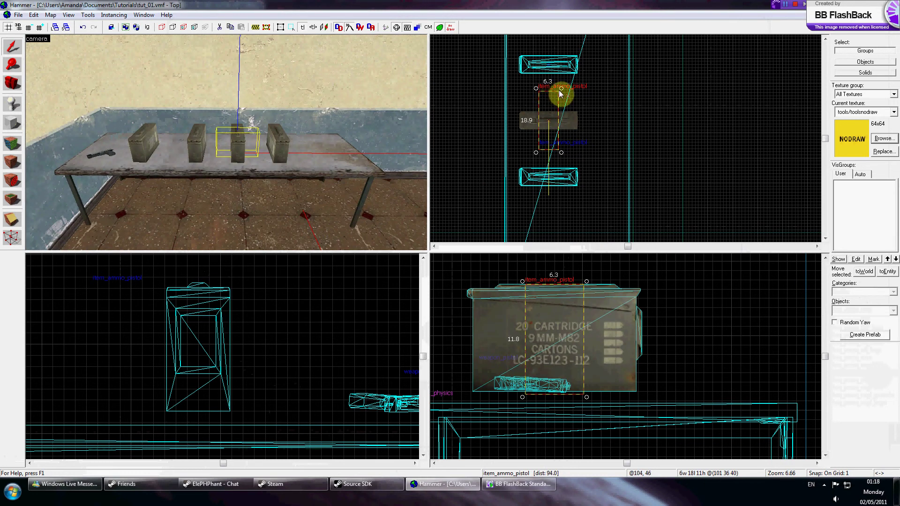
pyautogui.moveTo(561, 89); pyautogui.dragTo(581, 108)
pyautogui.click(699, 113)
pyautogui.press('z')
pyautogui.press('w')
pyautogui.press('a')
pyautogui.press('s')
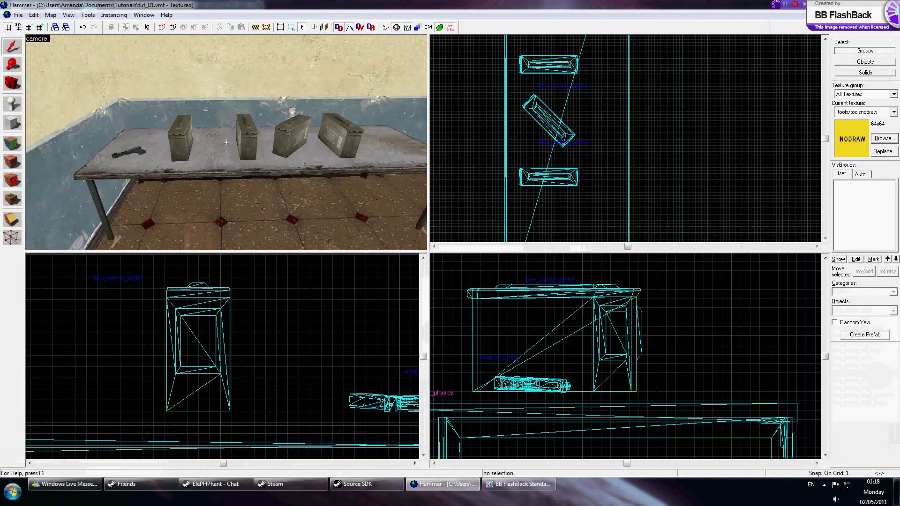
pyautogui.press('z')
pyautogui.press('s')
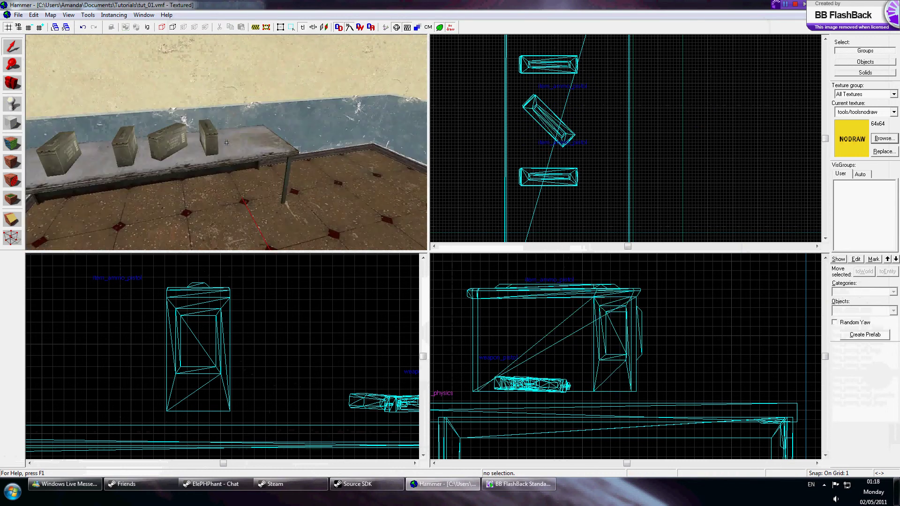
# Place an item_suit entity on the floor beside the player start.
pyautogui.press('d')
pyautogui.press('w')
pyautogui.press('s')
pyautogui.press('d')
pyautogui.press('z')
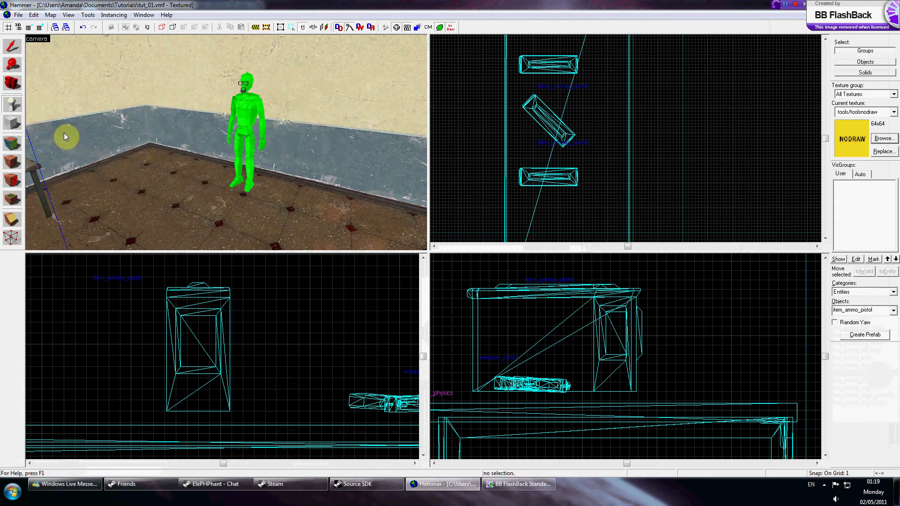
pyautogui.click(12, 106)
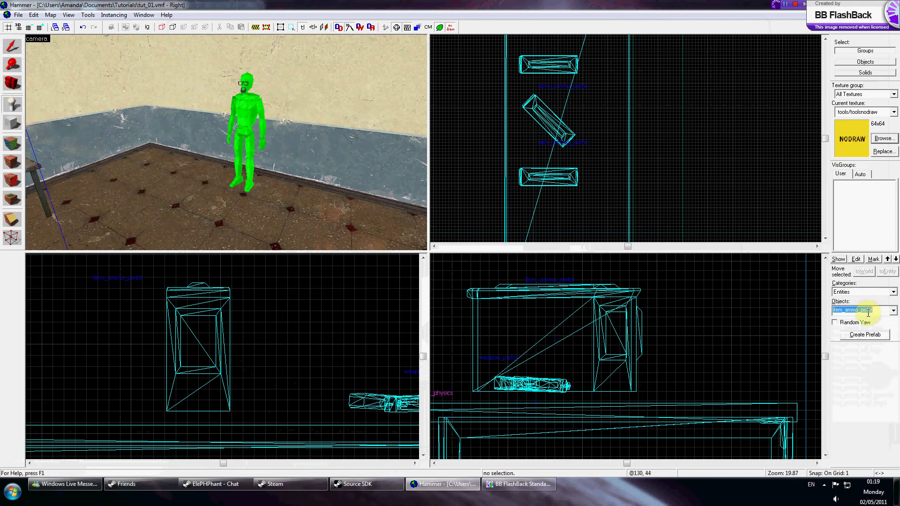
pyautogui.write('item_suit')
pyautogui.click(868, 318)
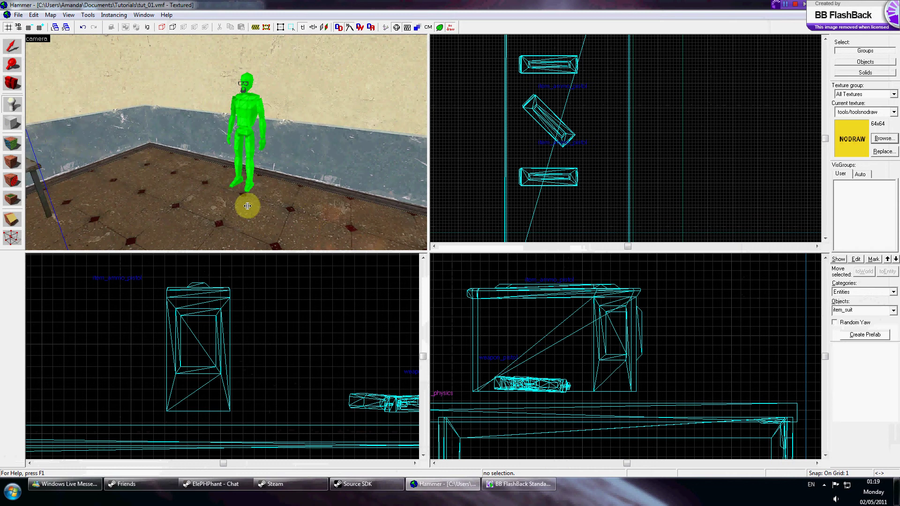
pyautogui.click(230, 204)
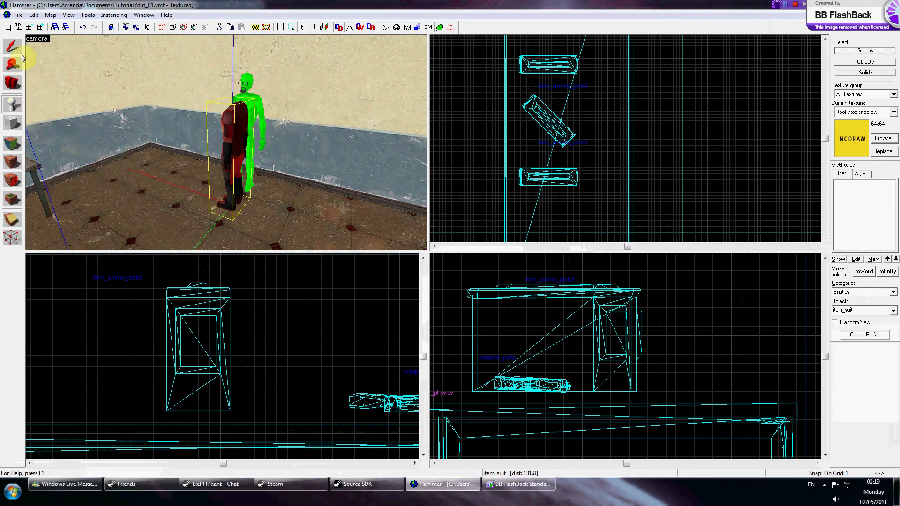
# Move the suit onto the player start in the top view and deselect it.
pyautogui.scroll(-5, 596, 153)
pyautogui.scroll(10, 583, 125)
pyautogui.moveTo(608, 158); pyautogui.dragTo(600, 157)
pyautogui.press('z')
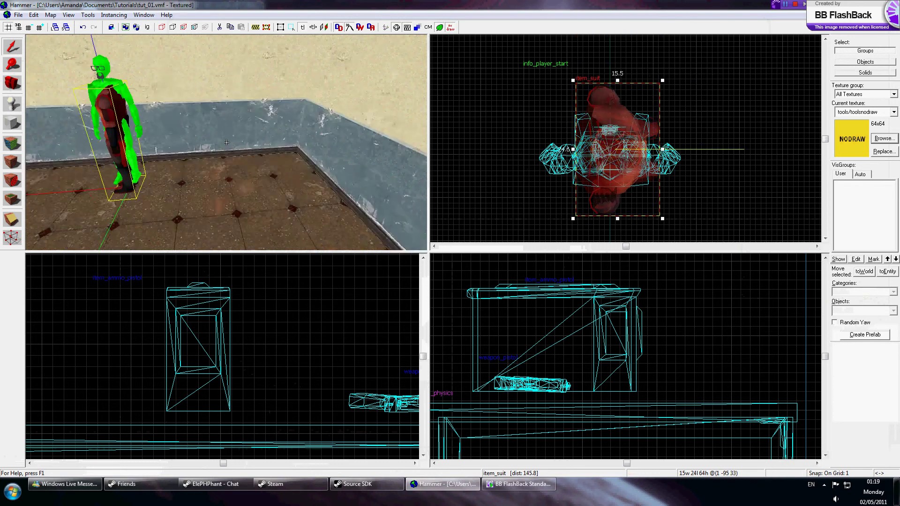
pyautogui.press('a')
pyautogui.press('d')
pyautogui.press('w')
pyautogui.press('d')
pyautogui.press('z')
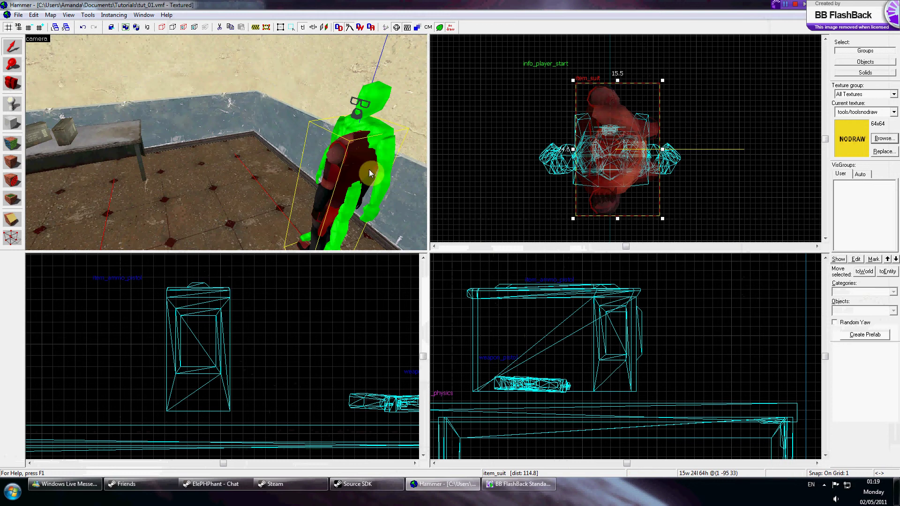
pyautogui.click(712, 123)
# Compile the map with normal BSP, VIS and RAD without running the game after compiling, and close the compile log.
pyautogui.press('z')
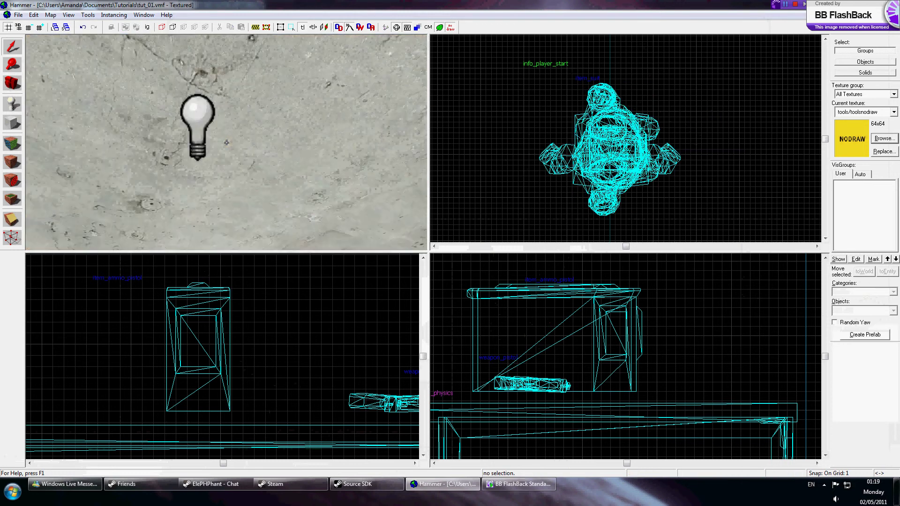
pyautogui.press('z')
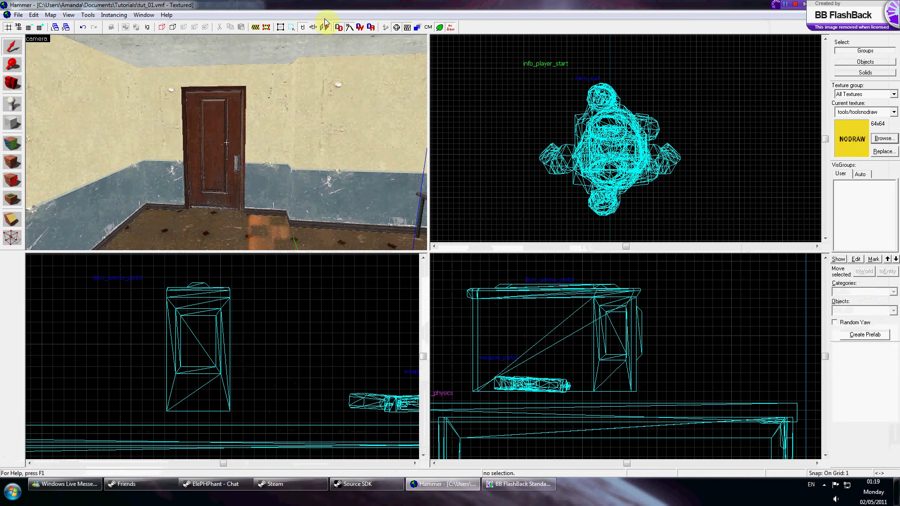
pyautogui.click(385, 29)
pyautogui.click(404, 287)
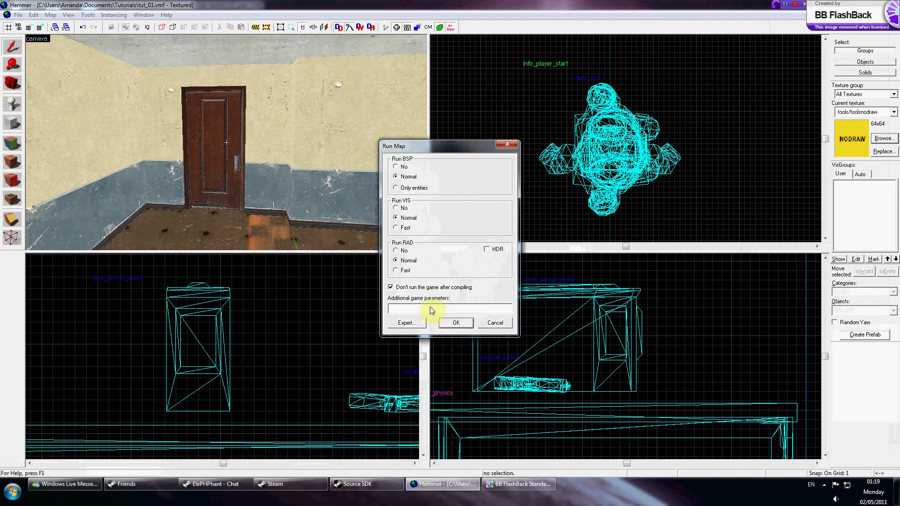
pyautogui.click(450, 323)
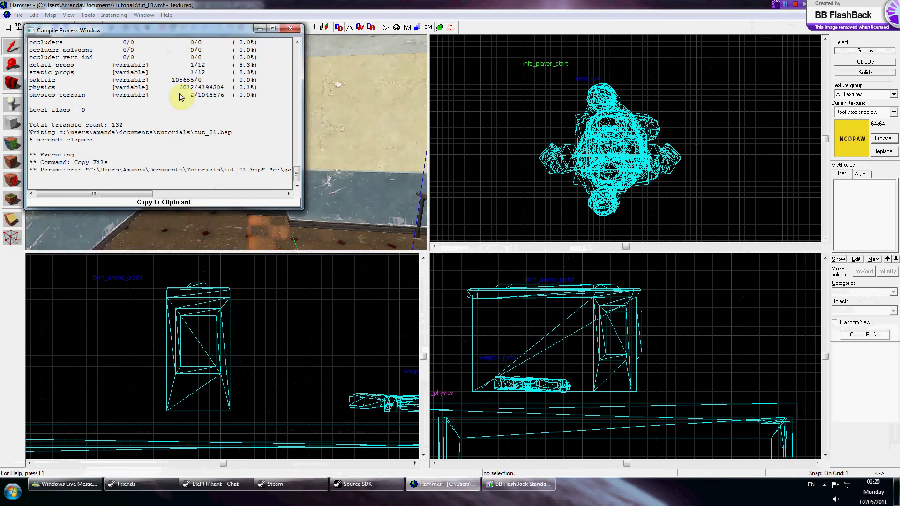
pyautogui.click(290, 31)
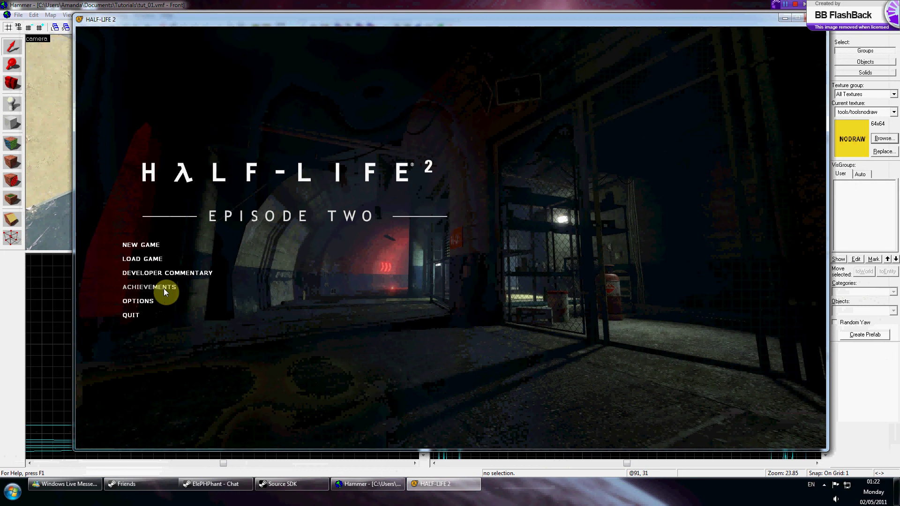
# In Half-Life 2: Episode Two, make sure the developer console is enabled in the advanced keyboard options and apply the settings.
pyautogui.click(138, 301)
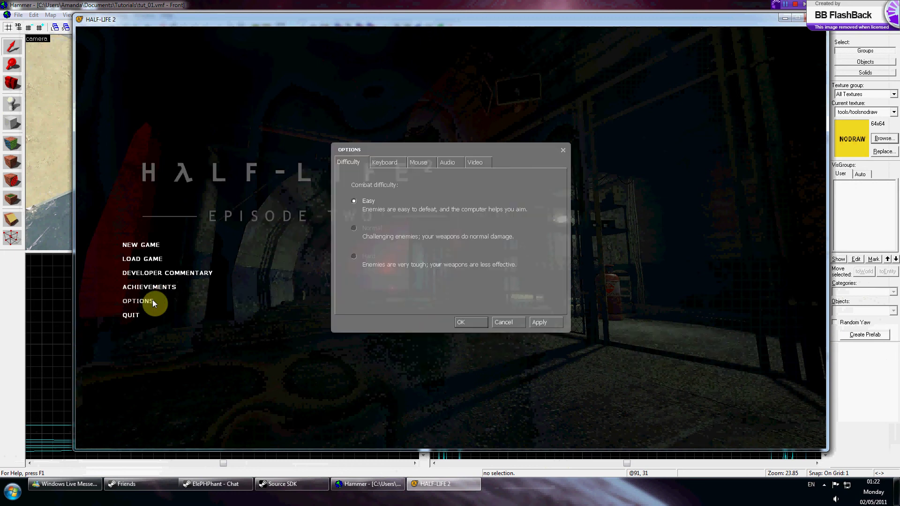
pyautogui.click(395, 162)
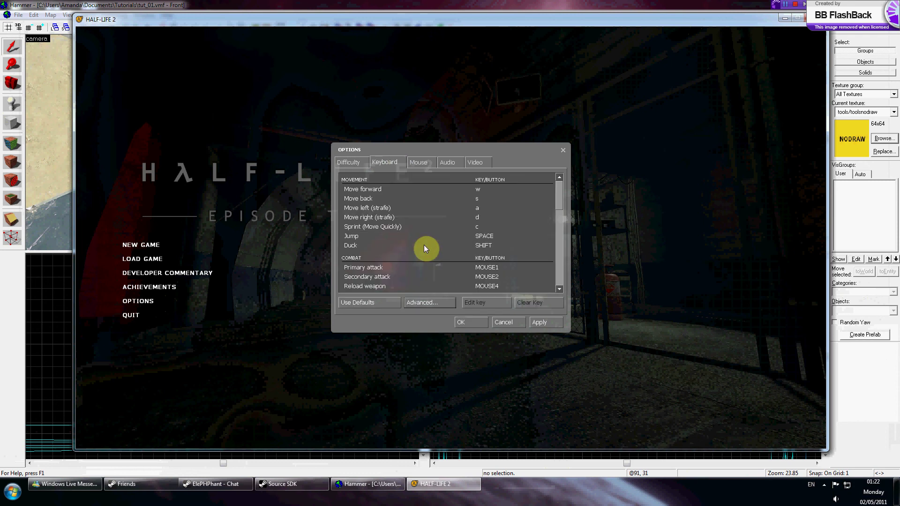
pyautogui.click(432, 303)
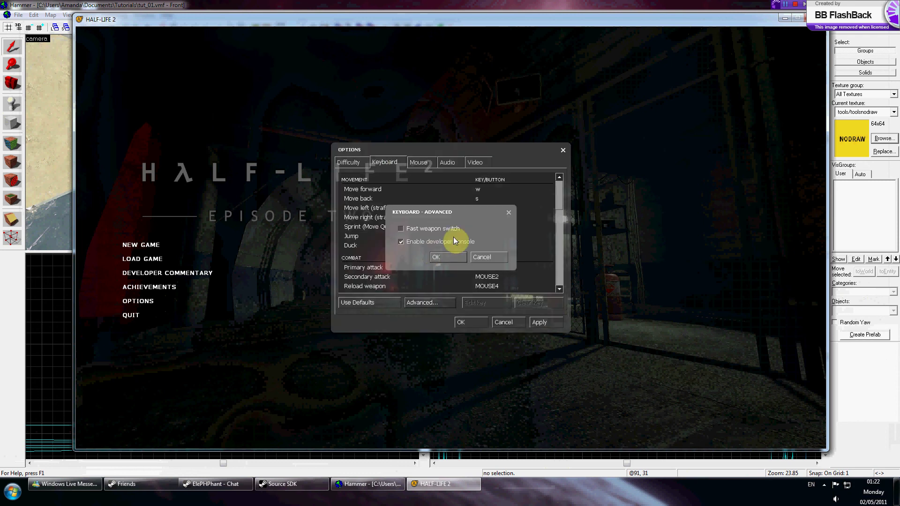
pyautogui.click(448, 257)
pyautogui.click(537, 322)
pyautogui.click(486, 321)
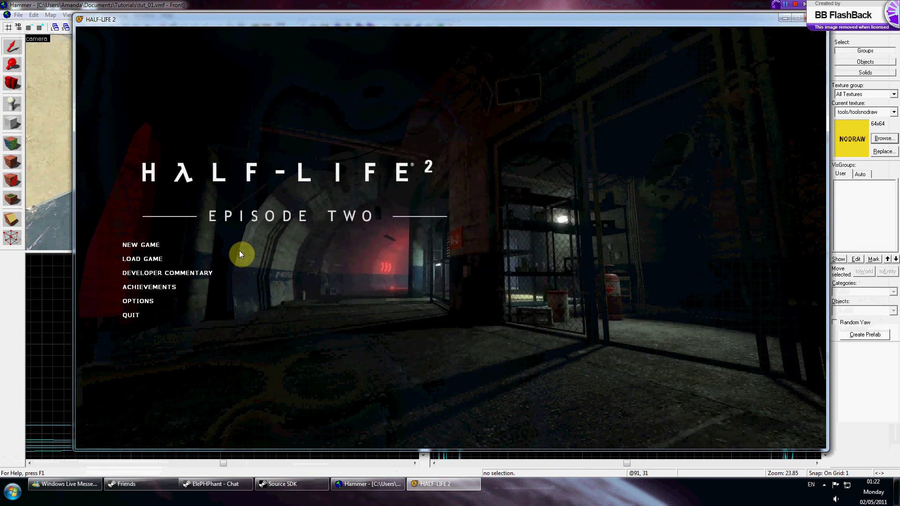
# Load the compiled map from the developer console with the command map tut_01.
pyautogui.press('`')
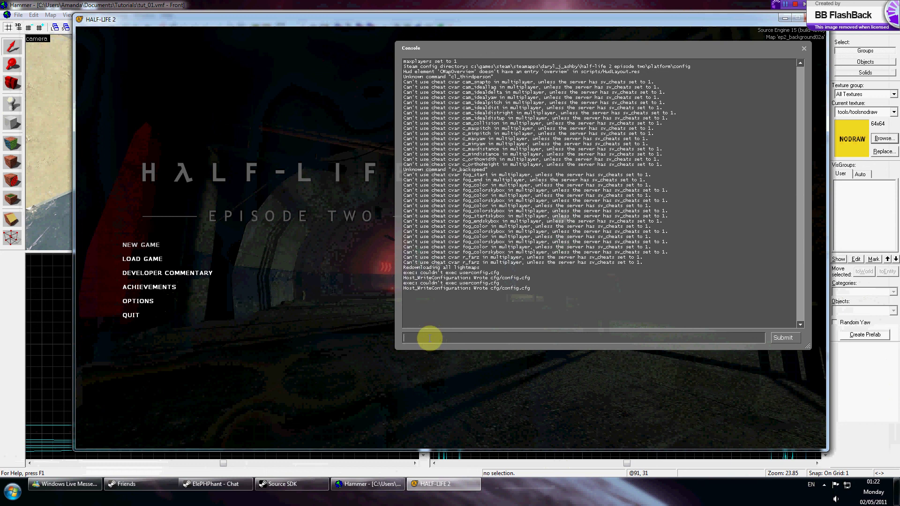
pyautogui.write('map ')
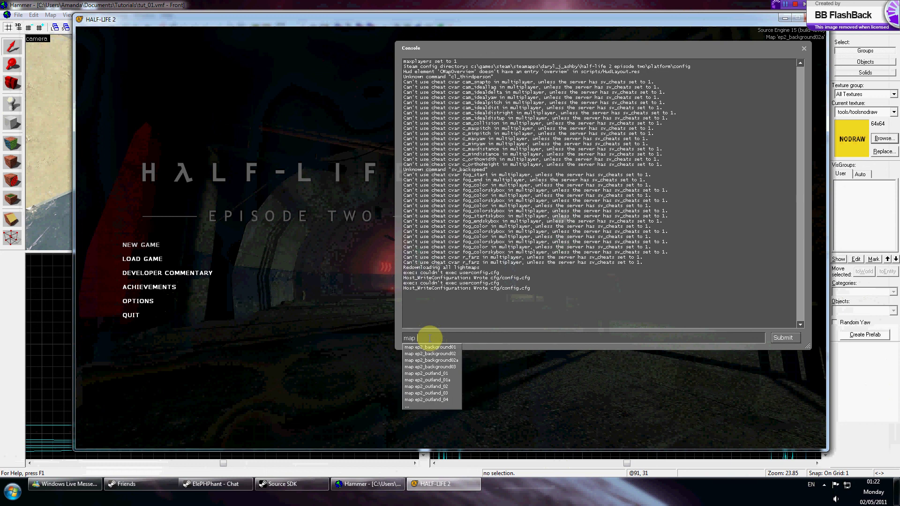
pyautogui.write('tut_01')
pyautogui.press('Return')
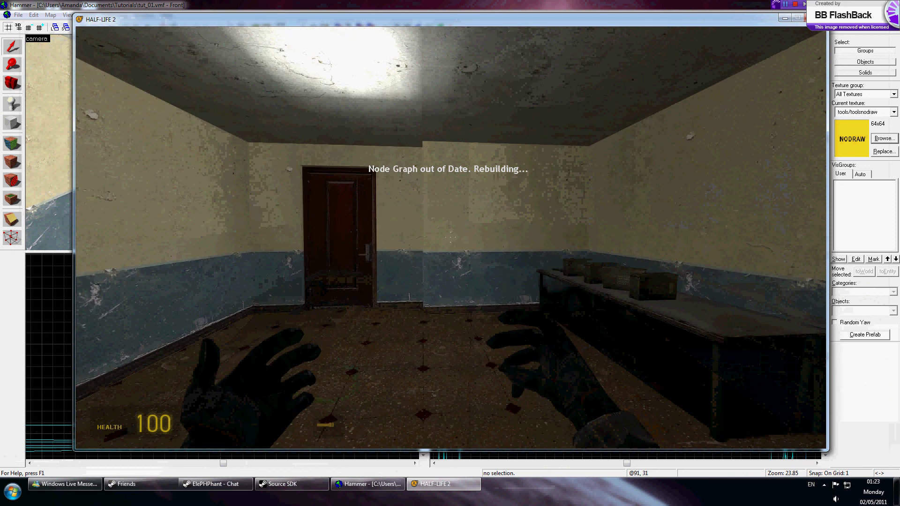
# Test the map in game by collecting the pistol and ammo from the desk and firing two shots.
pyautogui.press('w')
pyautogui.press('a')
pyautogui.press('w')
pyautogui.press('s')
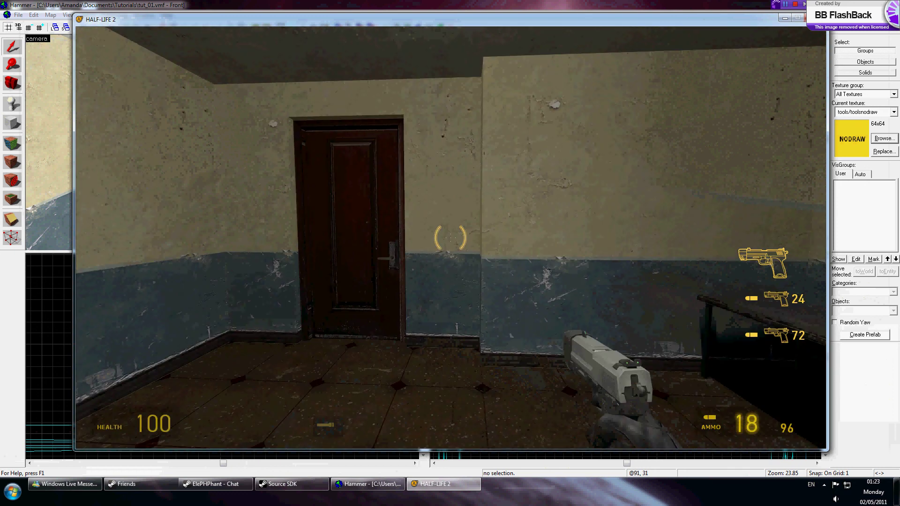
pyautogui.click(451, 238)
pyautogui.click(451, 238)
# Test the wooden door by walking up to it and using it, and bring the developer console back up.
pyautogui.press('w')
pyautogui.press('e')
pyautogui.press('s')
pyautogui.press('e')
pyautogui.press('d')
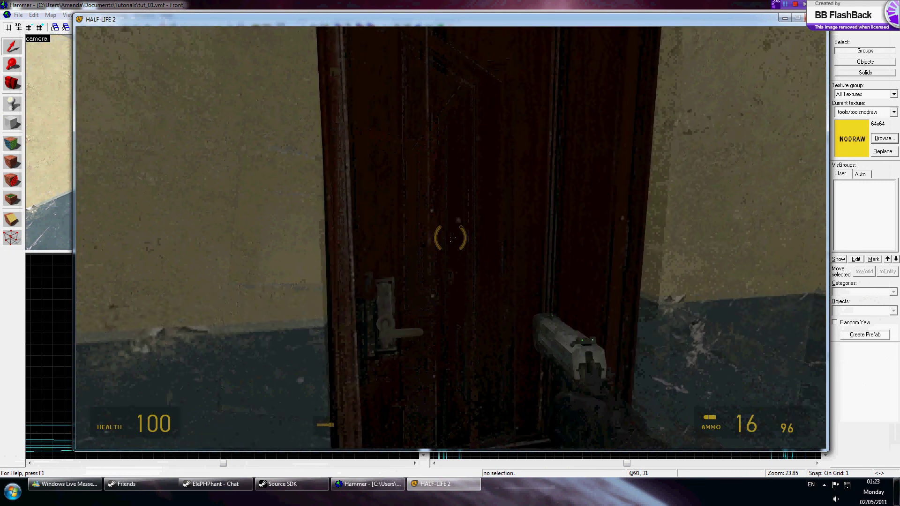
pyautogui.press('d')
pyautogui.press('`')
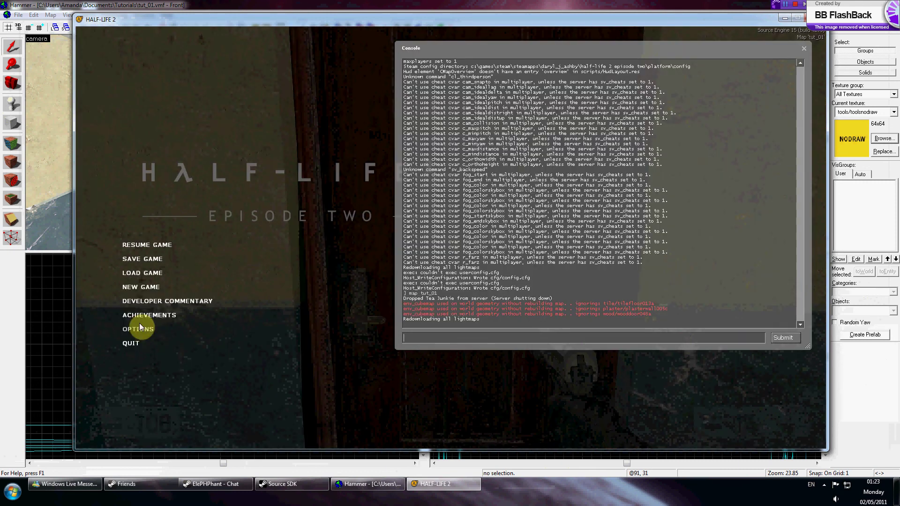